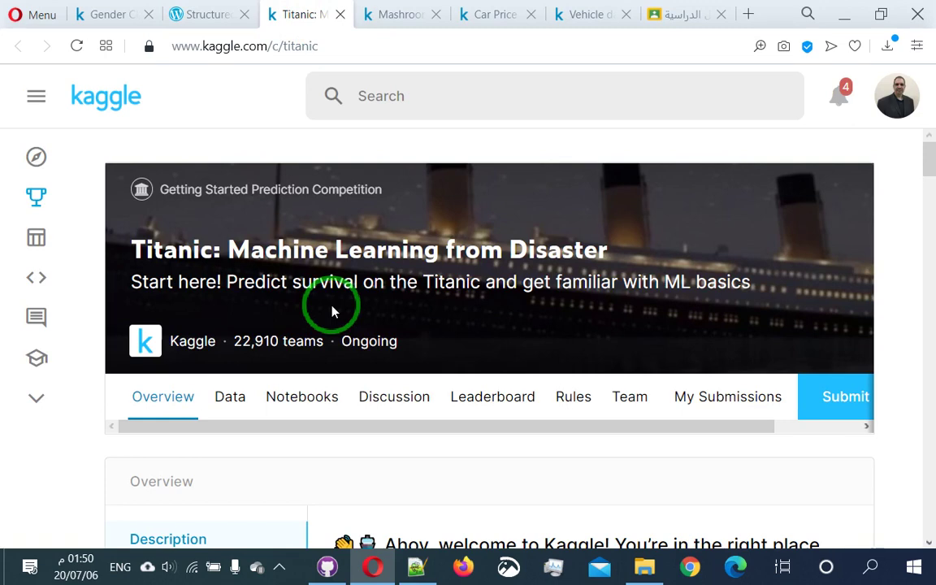
Copy the web address of the Titanic: Machine Learning from Disaster competition page
drag(717, 426, 843, 422)
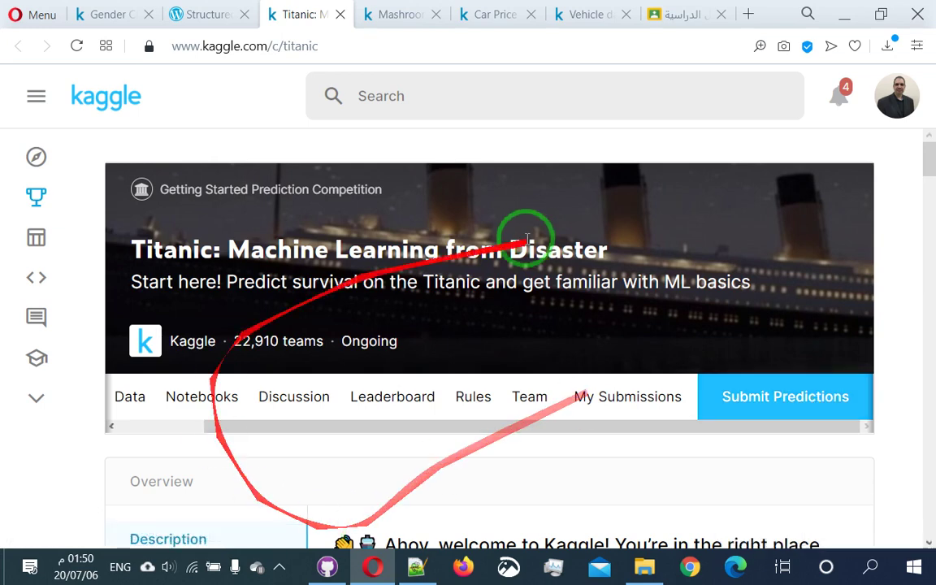
drag(118, 236, 608, 252)
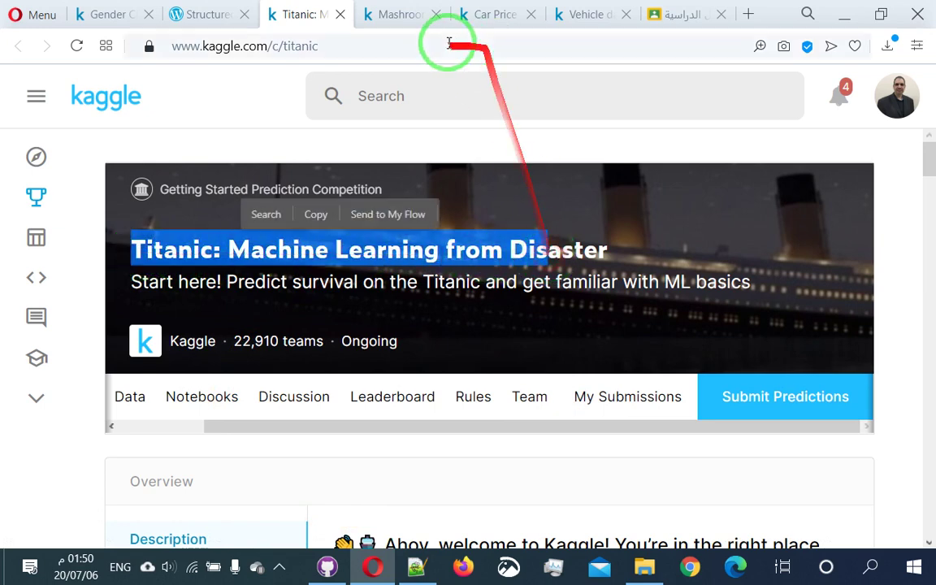
click(403, 46)
key(ctrl+c)
Switch to Google Classroom and start a new assignment in the classwork of the Data Science with Python - LOGIN class
click(682, 15)
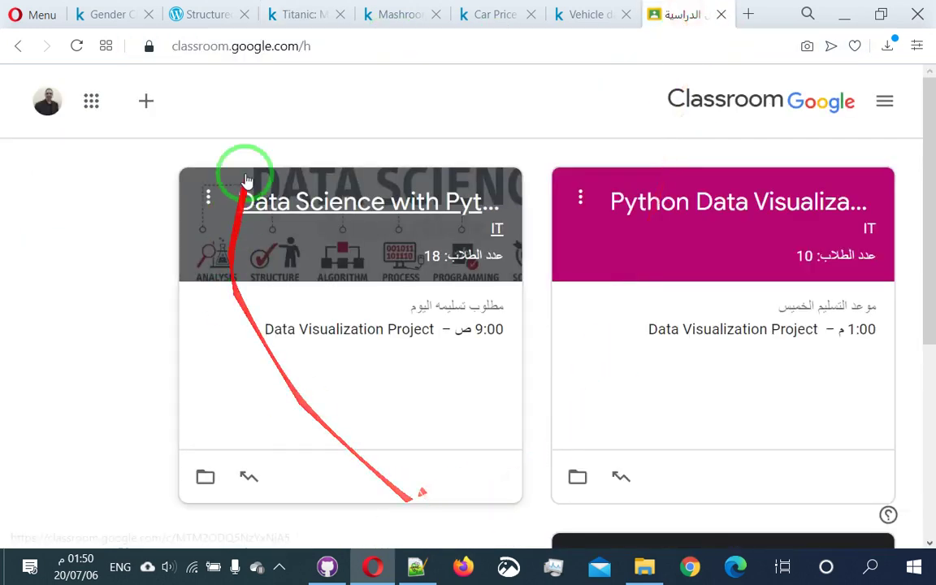
click(366, 208)
scroll(613, 345, down, 2)
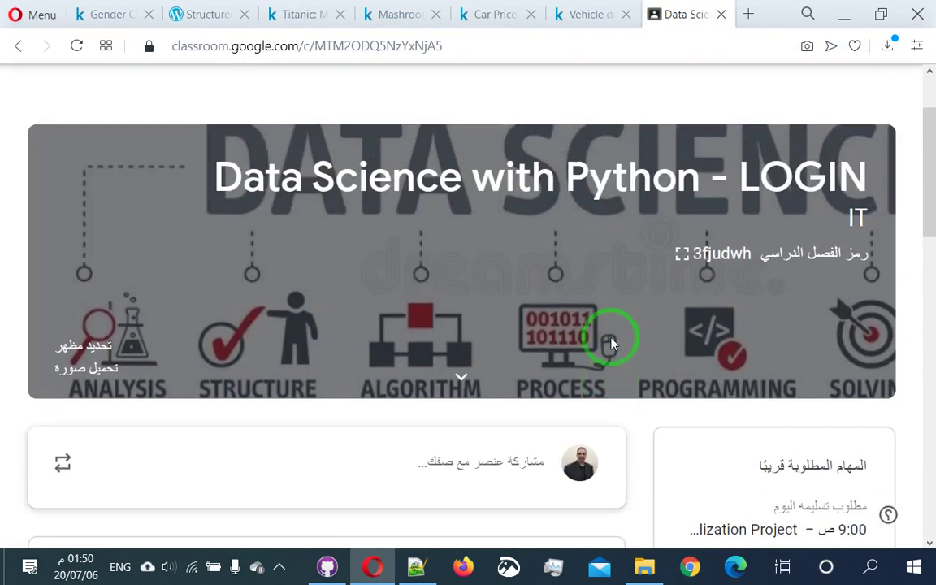
scroll(606, 345, up, 2)
click(382, 172)
click(490, 170)
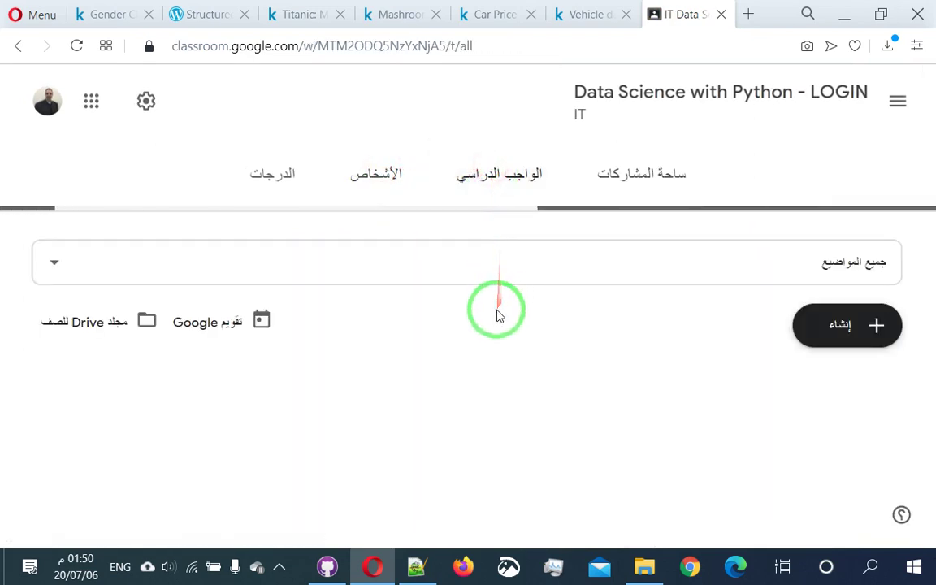
click(867, 324)
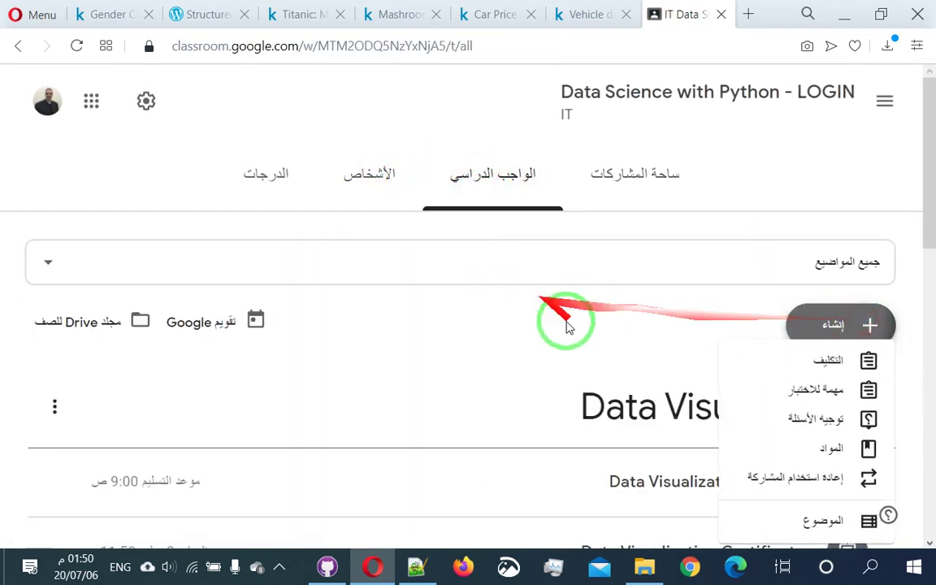
click(818, 357)
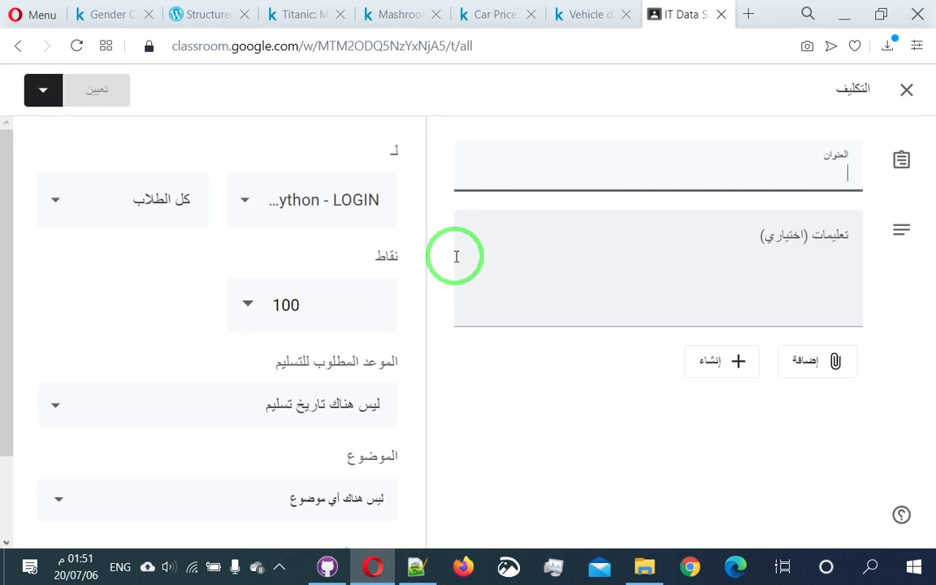
text(Tata)
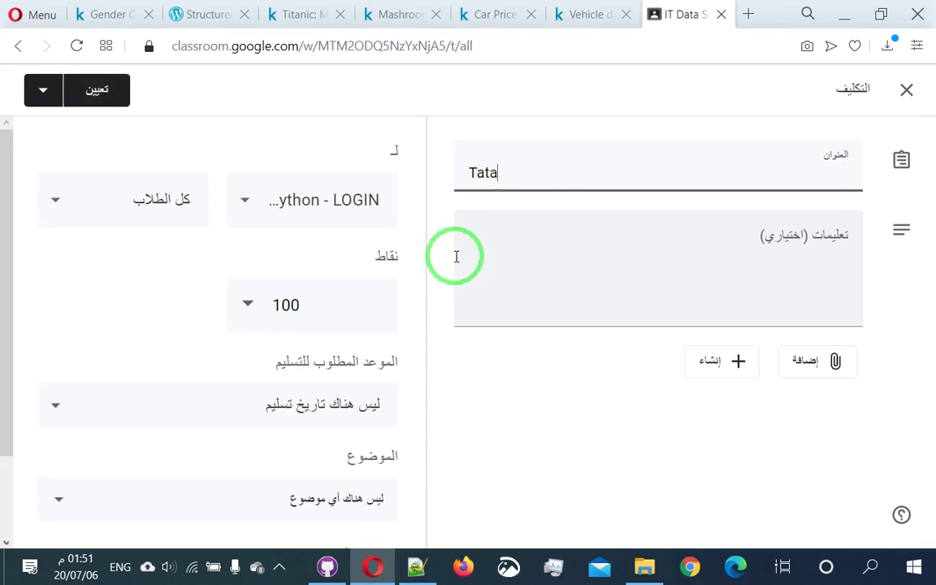
text(itanic Com)
key(BackSpace)
key(BackSpace)
text(mpp)
key(BackSpace)
text(e)
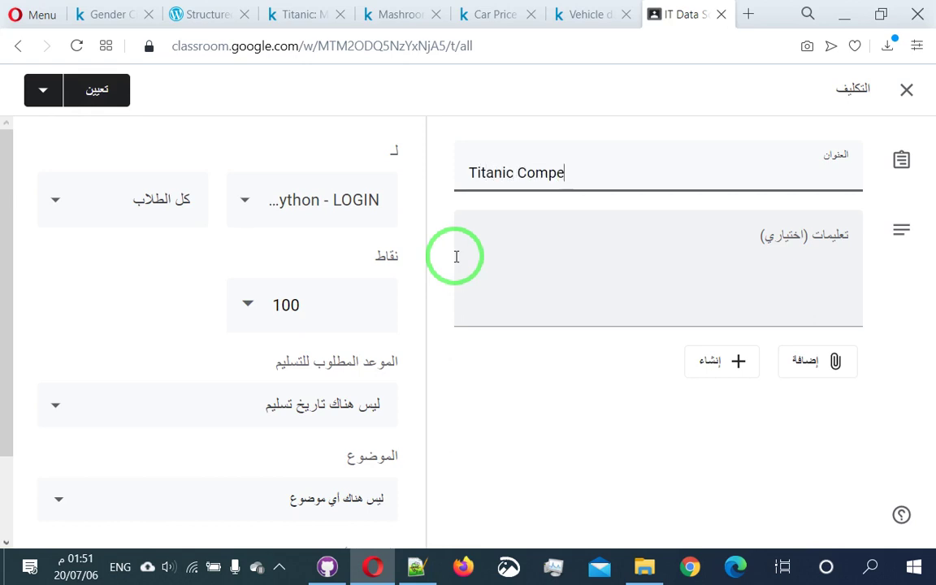
text(tition at Kaggel)
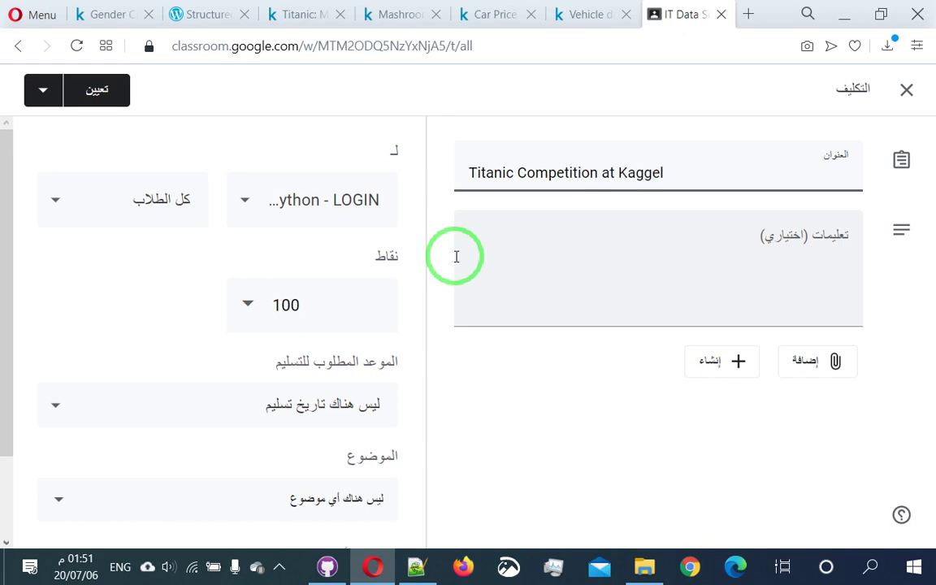
key(BackSpace)
key(BackSpace)
text(le)
click(587, 244)
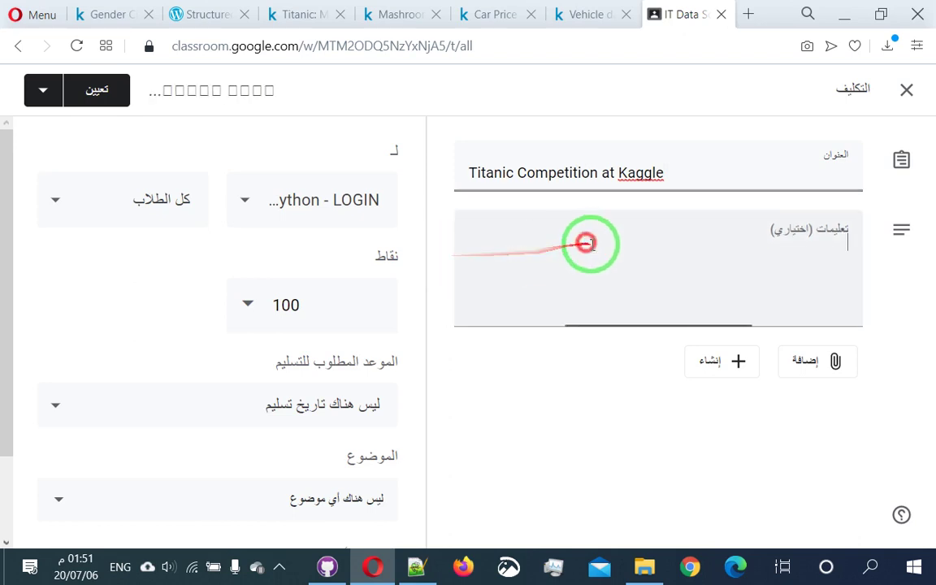
key(ctrl+v)
Set the Titanic assignment's points to 20
click(291, 307)
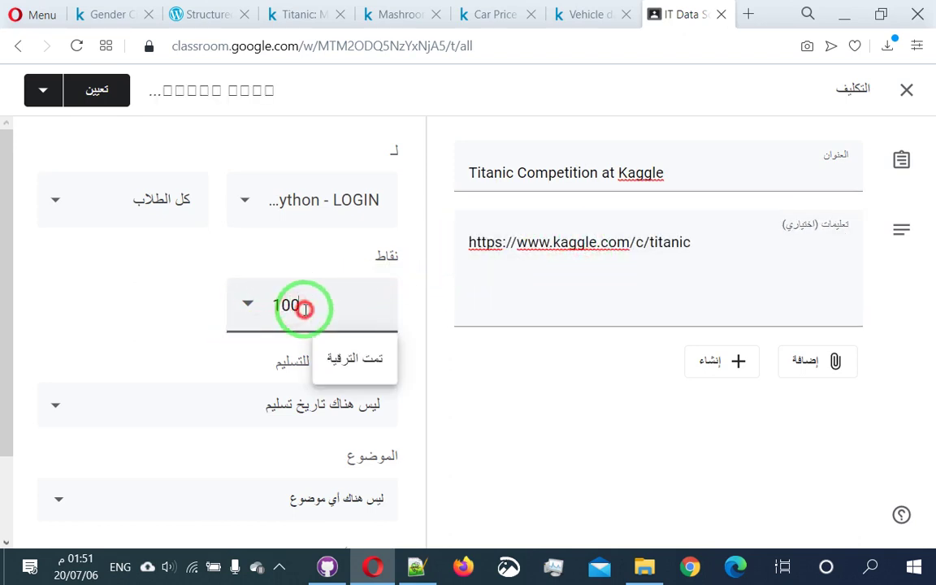
double_click(303, 306)
click(303, 306)
text(20)
key(BackSpace)
key(BackSpace)
key(BackSpace)
key(BackSpace)
key(BackSpace)
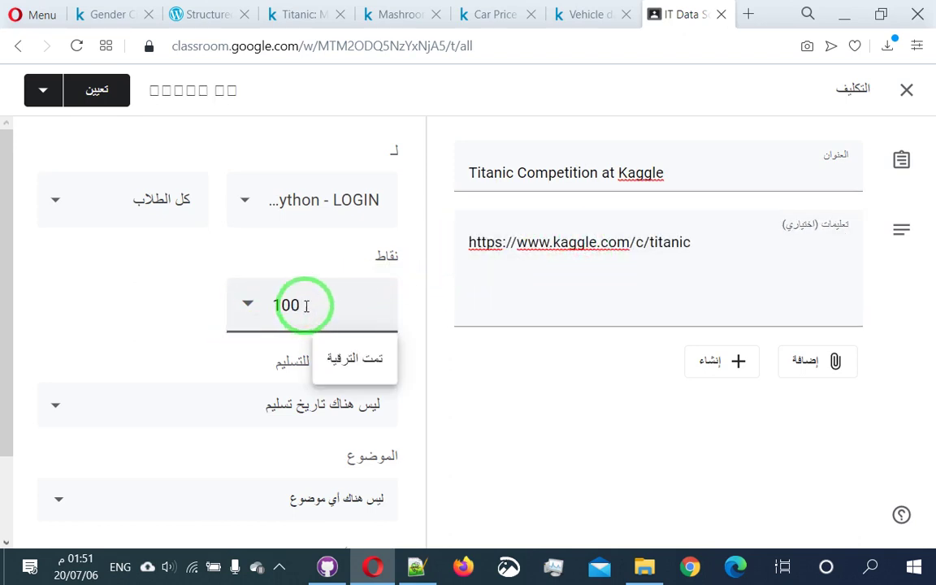
click(162, 266)
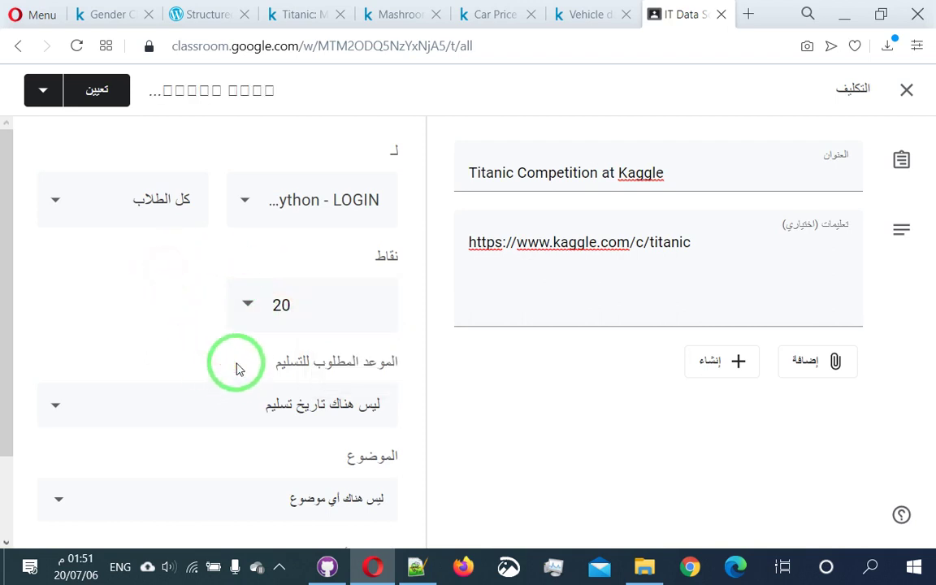
Publish the Titanic assignment to the class without a due date or topic
scroll(367, 445, down, 1)
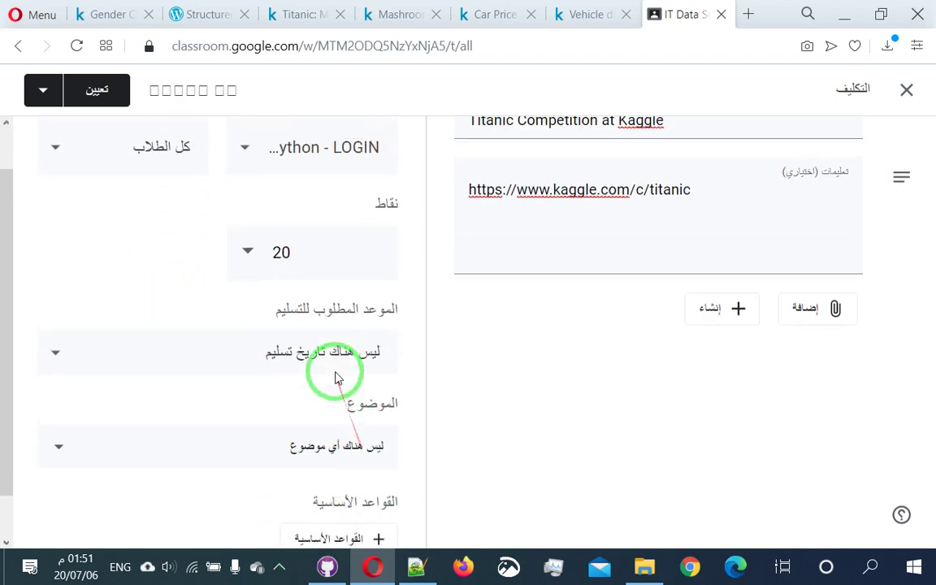
scroll(338, 378, up, 1)
click(91, 96)
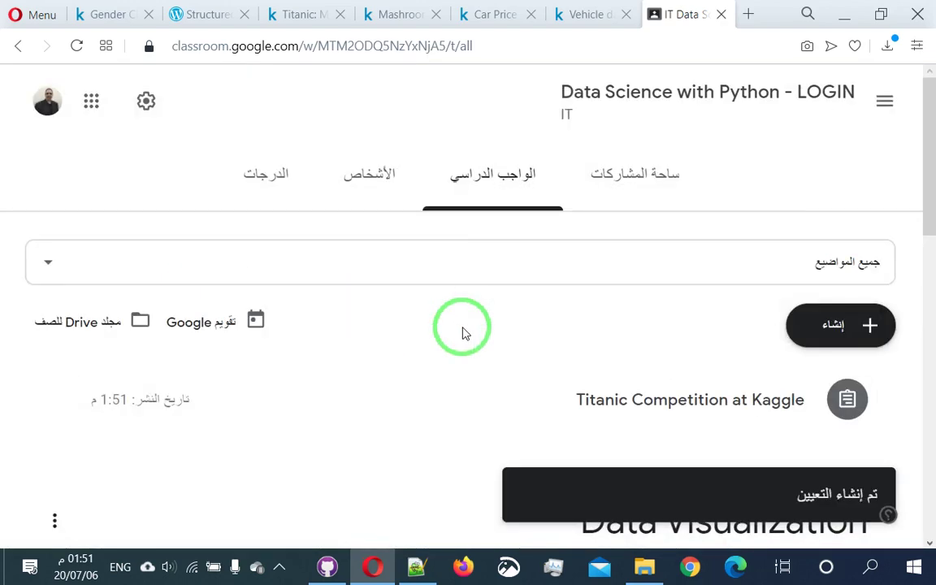
scroll(608, 255, down, 2)
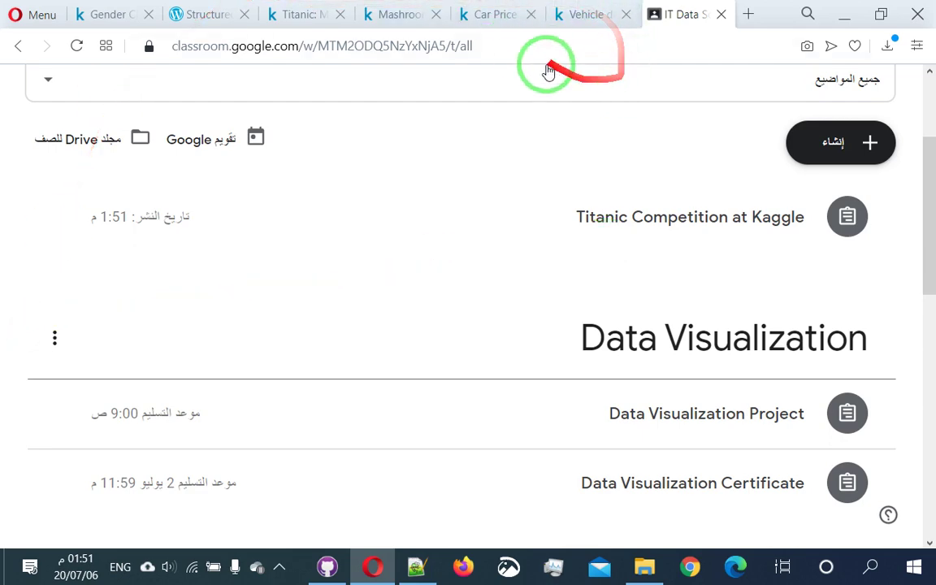
Switch back to the Kaggle Titanic competition and examine the public scores of the account's own submissions
click(294, 12)
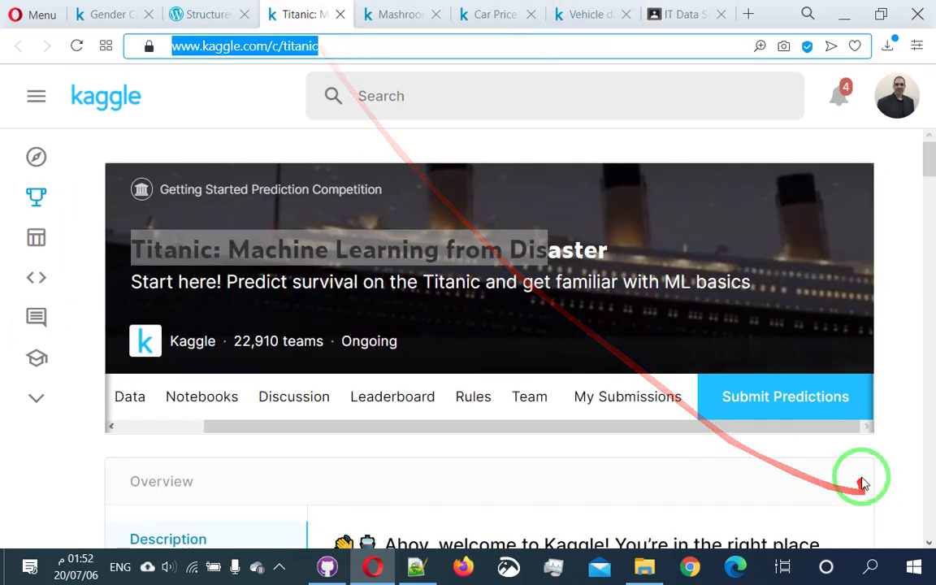
scroll(799, 420, down, 1)
click(607, 308)
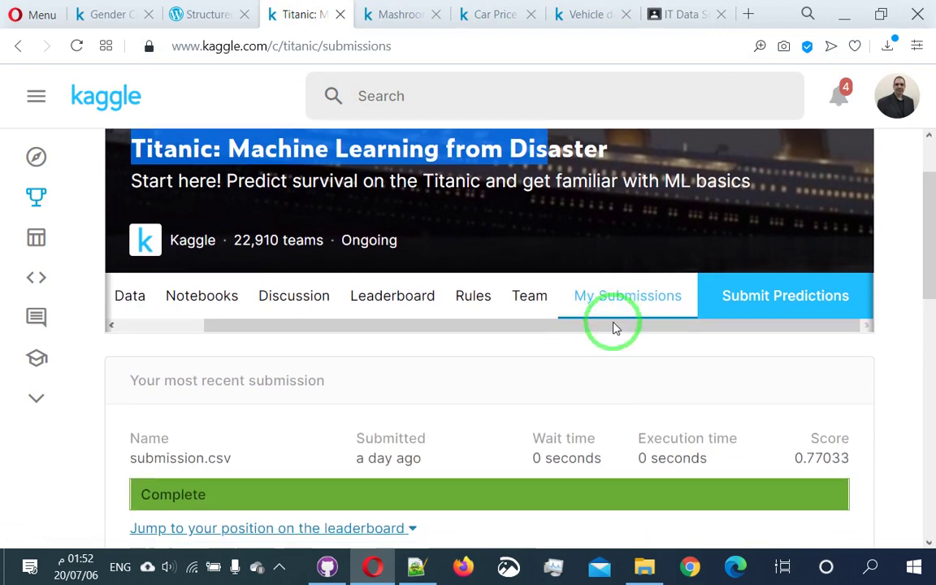
scroll(615, 327, down, 3)
scroll(615, 327, down, 2)
drag(806, 310, 766, 310)
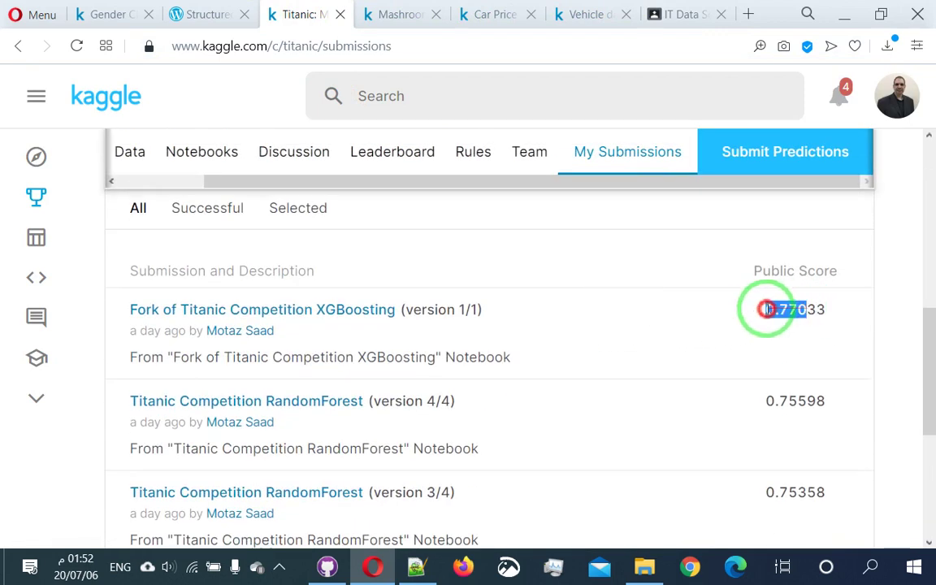
drag(795, 404, 767, 403)
drag(796, 496, 760, 497)
scroll(754, 478, down, 3)
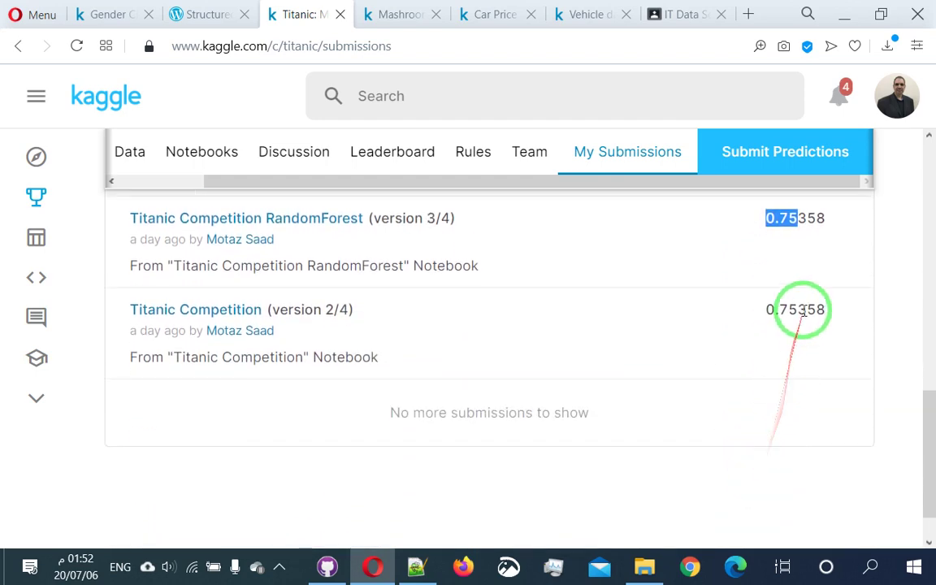
mouse_move(800, 310)
mouse_down()
mouse_move(779, 309)
mouse_move(817, 314)
mouse_up()
scroll(800, 323, up, 2)
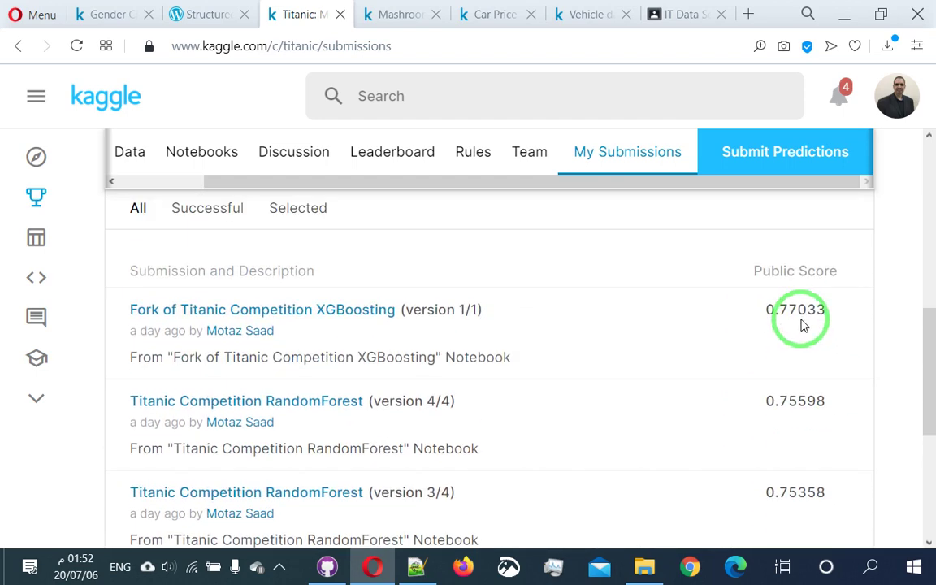
scroll(802, 357, down, 3)
scroll(802, 358, up, 5)
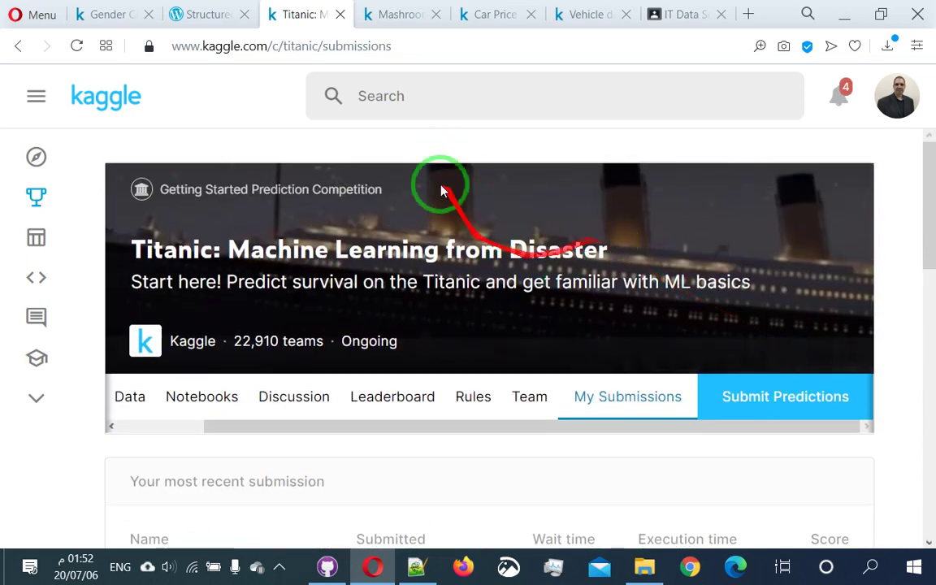
Return to Google Classroom, edit the Titanic Competition at Kaggle assignment to use the Machine Learning topic, and save it
click(688, 11)
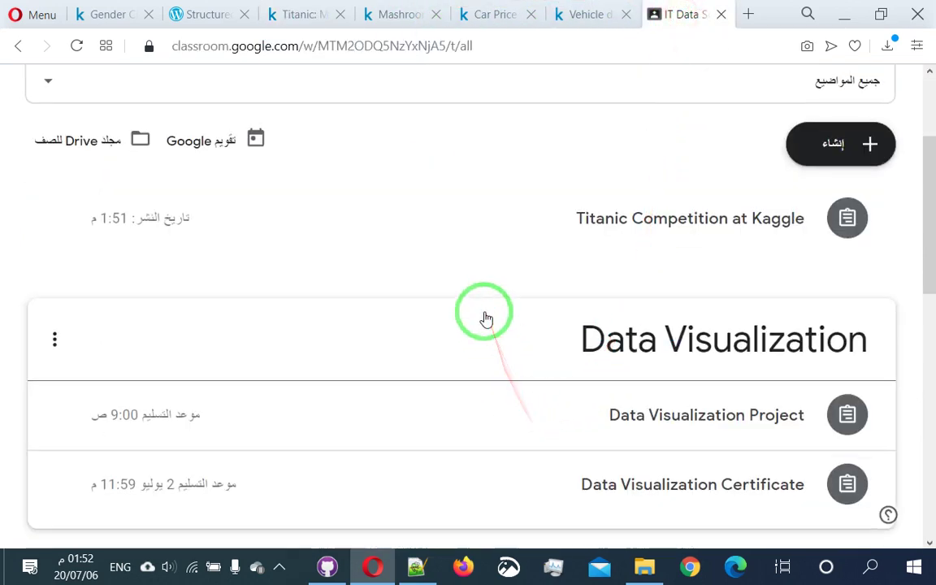
scroll(483, 318, up, 3)
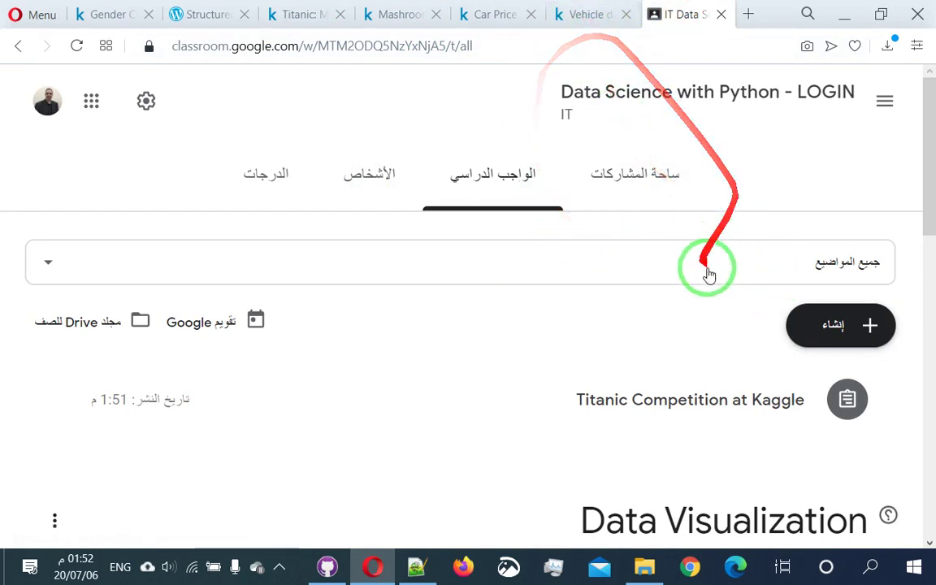
click(55, 400)
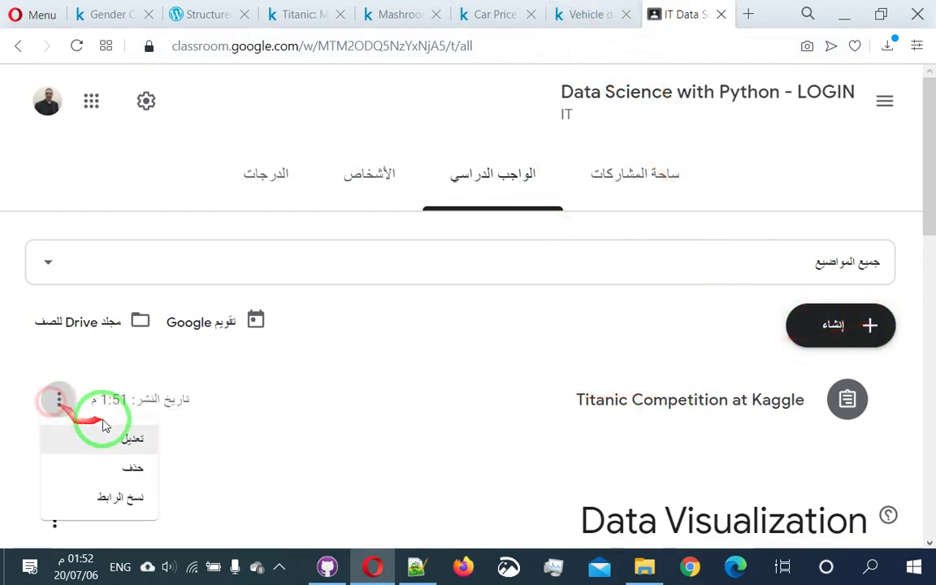
click(121, 439)
scroll(423, 382, down, 1)
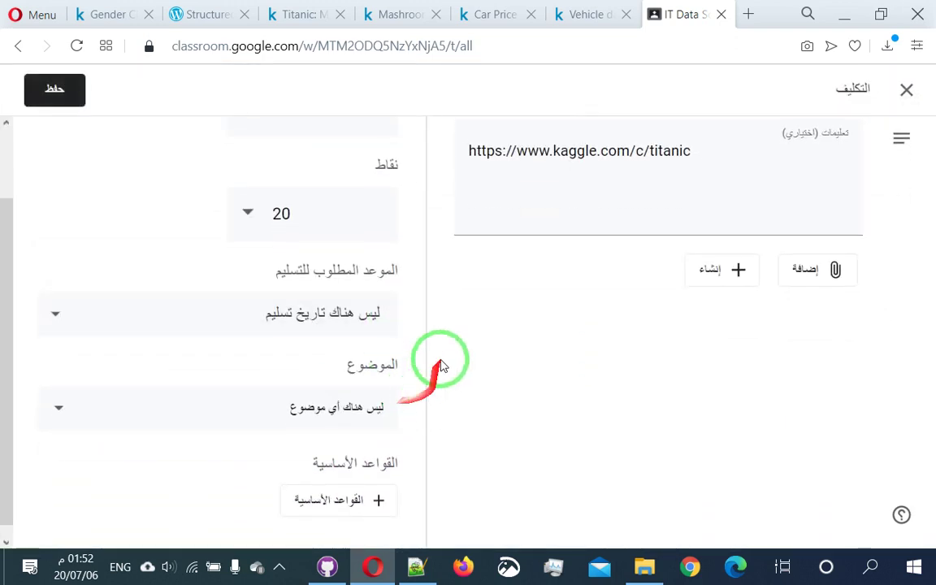
scroll(342, 325, down, 1)
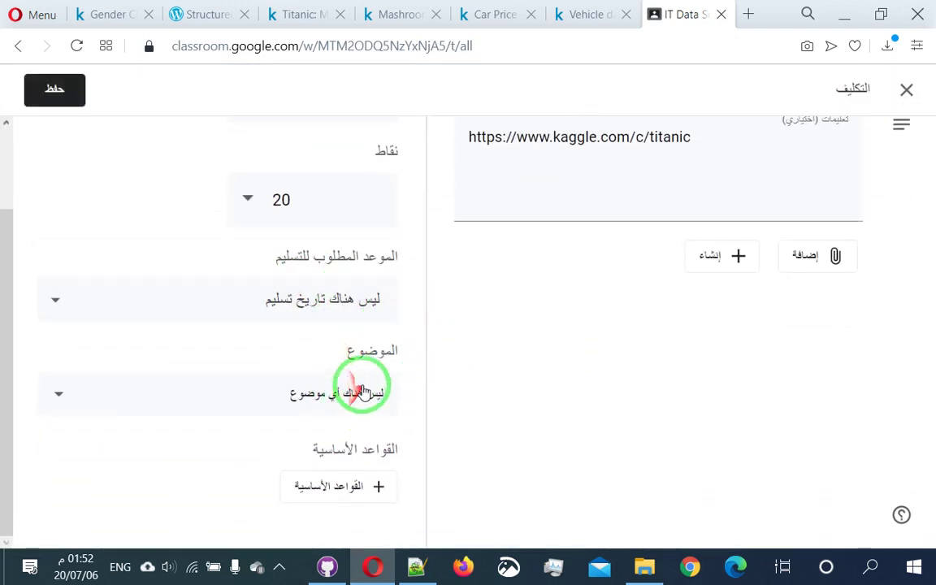
click(358, 394)
click(354, 411)
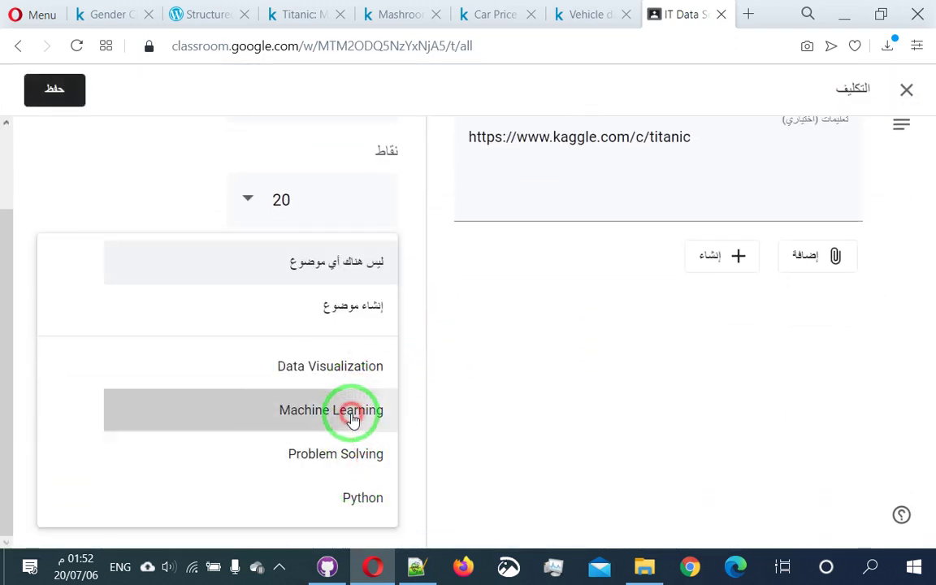
click(60, 93)
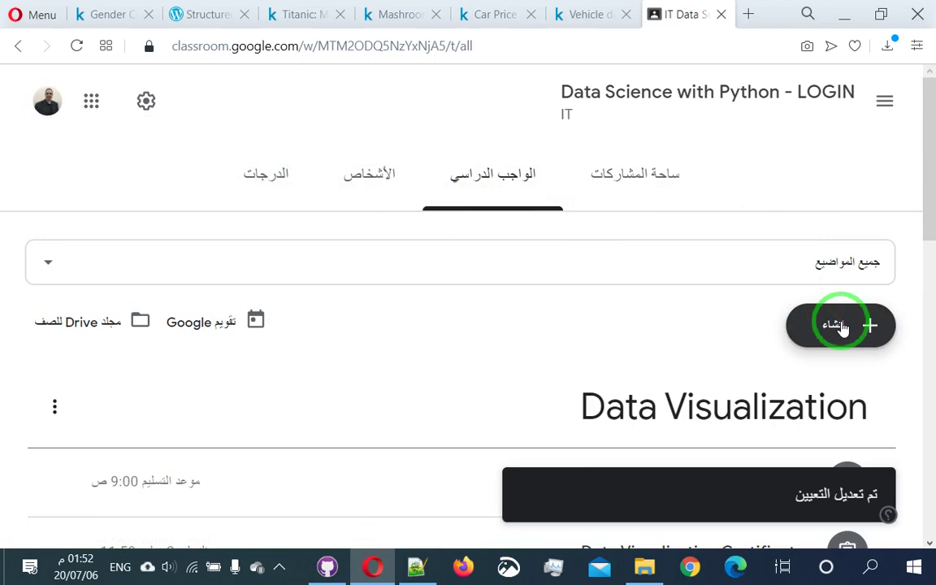
scroll(842, 325, down, 6)
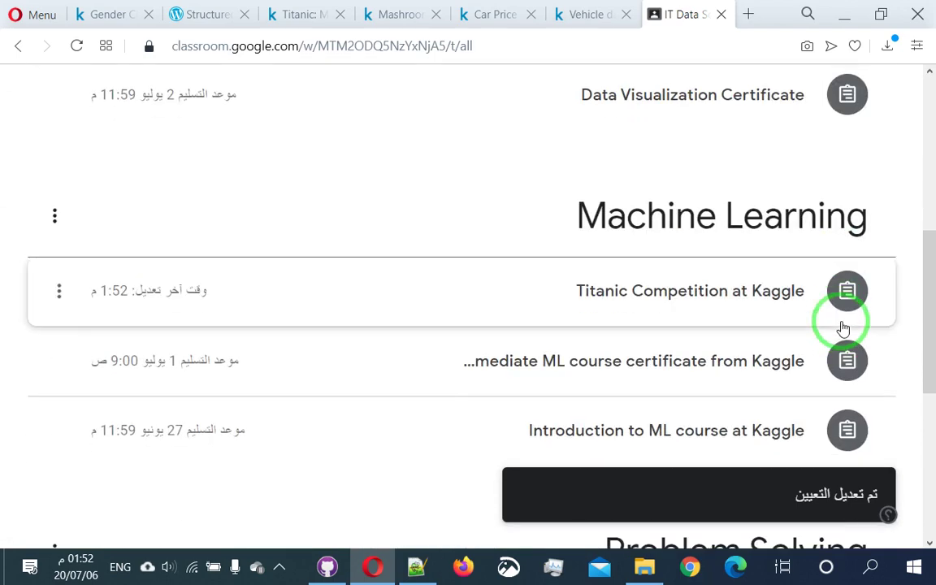
scroll(842, 325, up, 6)
Create a new assignment in the class and title it "House Price Advanced Competition"
click(842, 325)
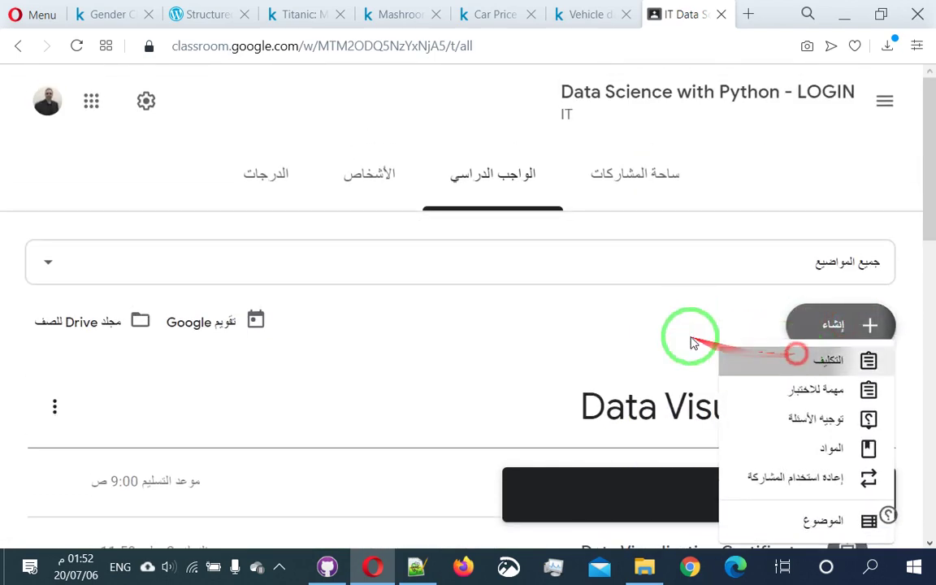
click(795, 355)
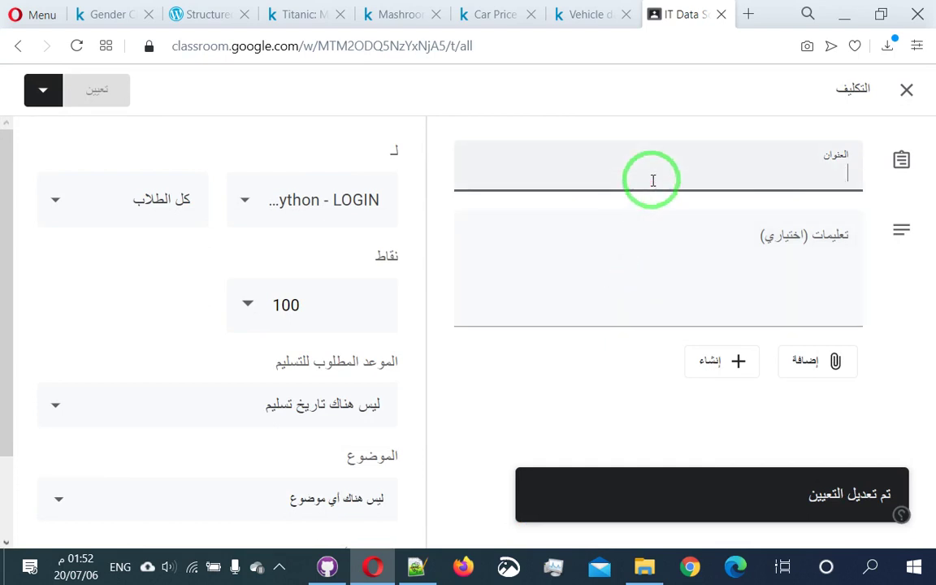
text(Hours)
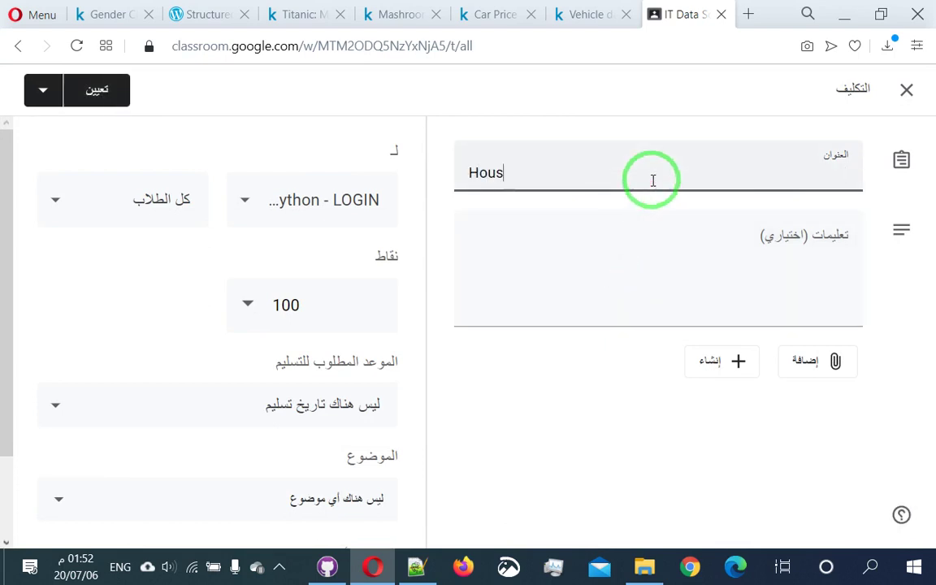
text( Price Competitio)
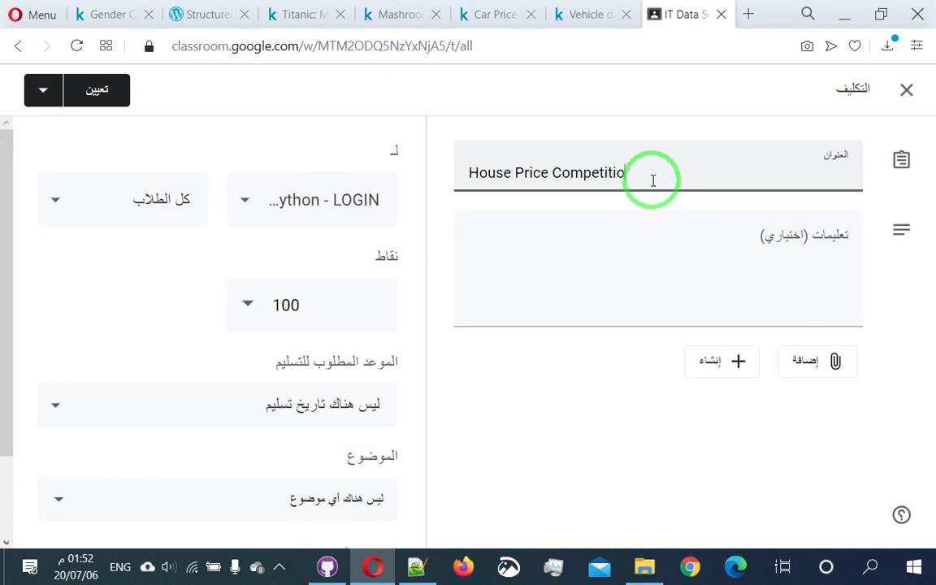
text(n)
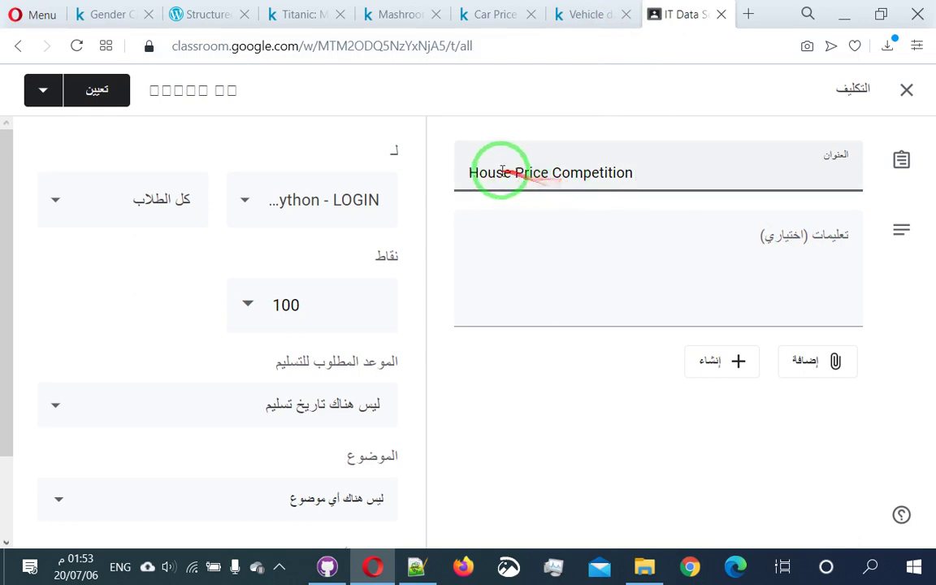
click(550, 172)
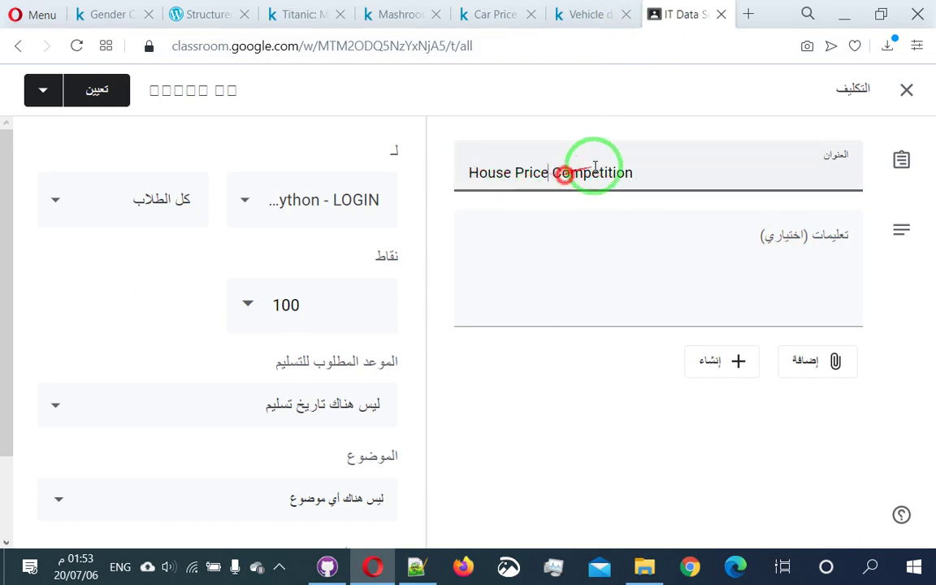
text(Ad )
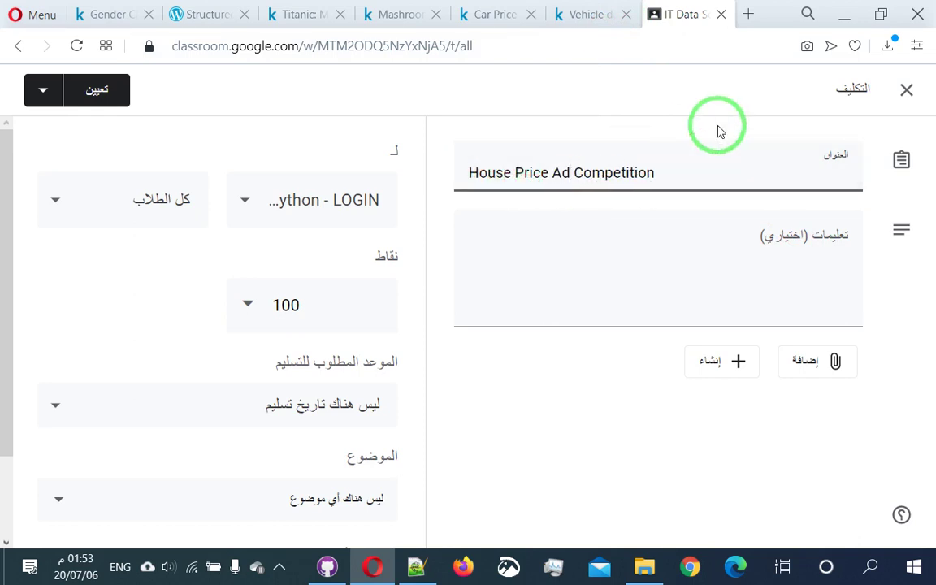
text(vanced)
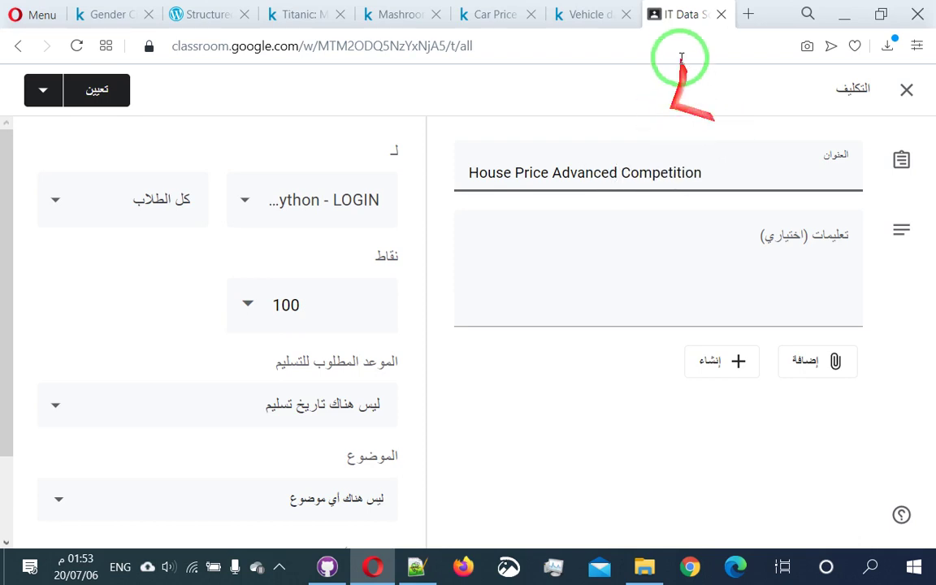
Switch to Kaggle, open the House Prices: Advanced Regression Techniques competition, and copy its web address
click(593, 14)
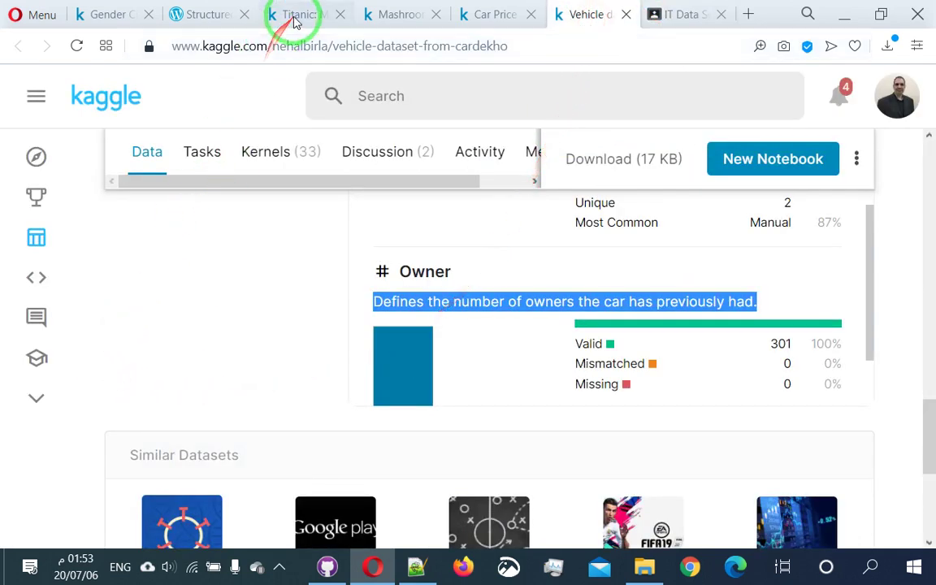
click(33, 192)
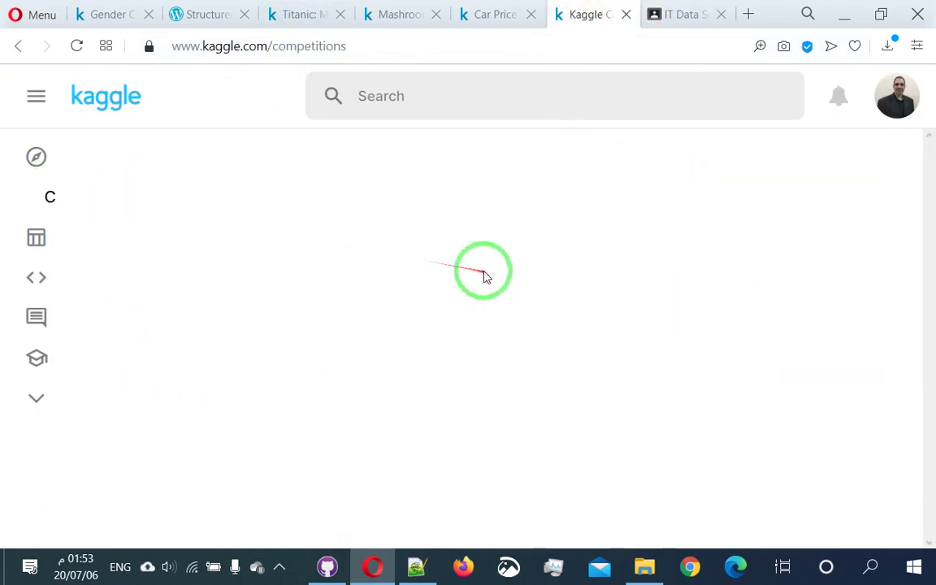
scroll(480, 282, down, 6)
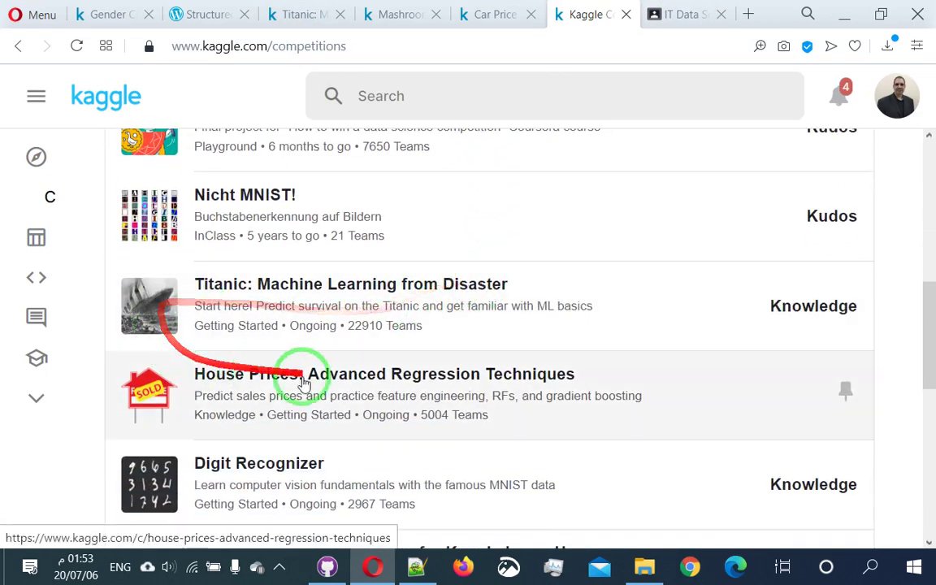
click(390, 373)
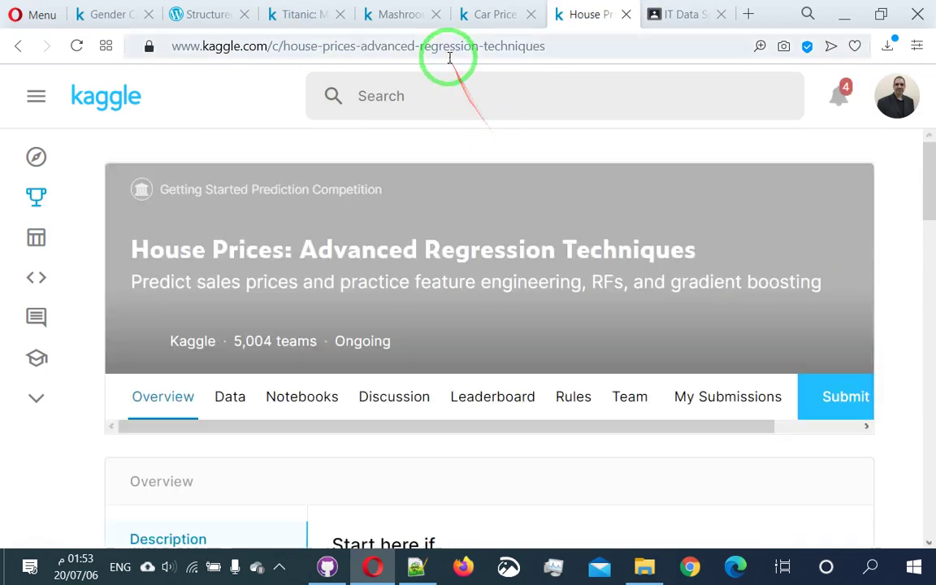
click(450, 49)
key(ctrl+c)
Return to Google Classroom and paste the House Prices competition link into the assignment's instructions
click(675, 15)
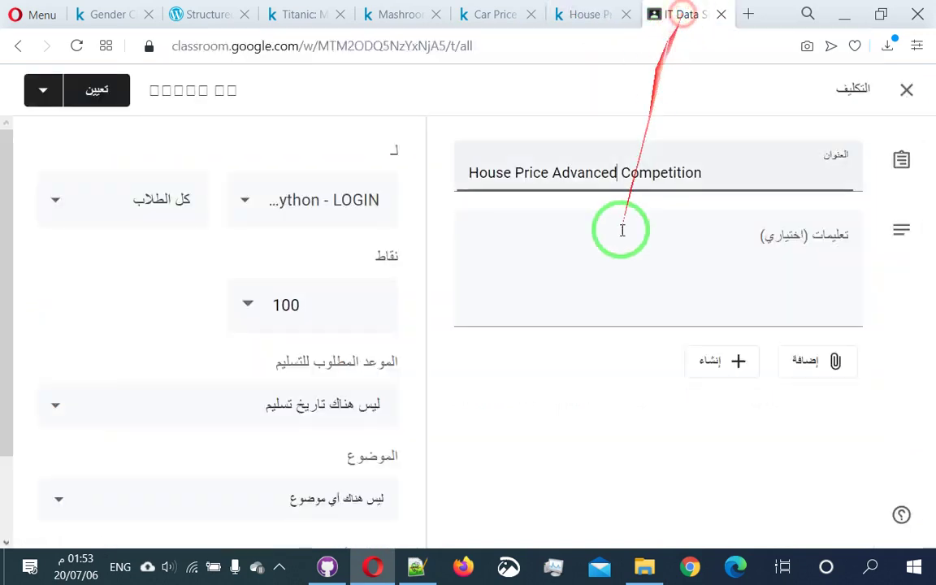
click(638, 251)
key(ctrl+v)
Set the House Price assignment's points to 30
double_click(306, 309)
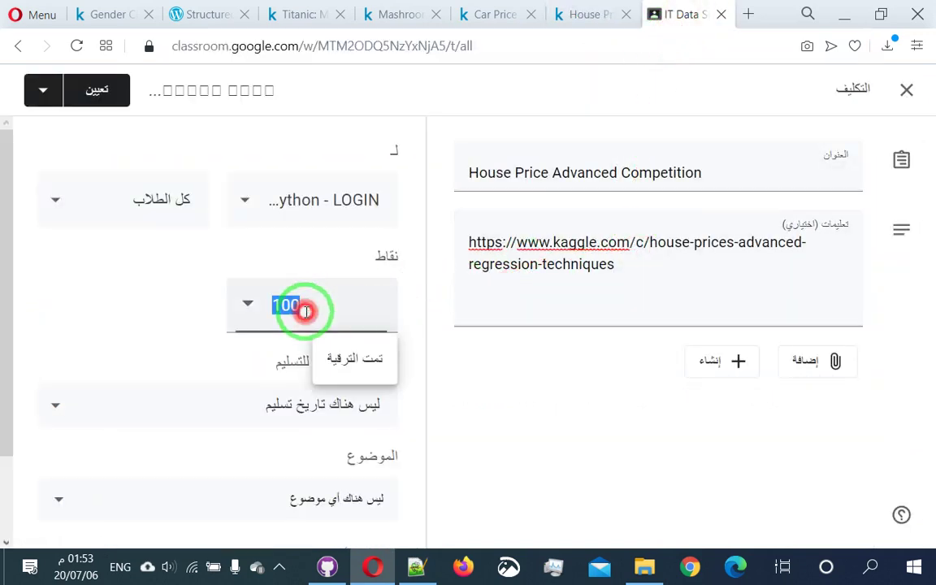
text(3)
key(BackSpace)
text(100)
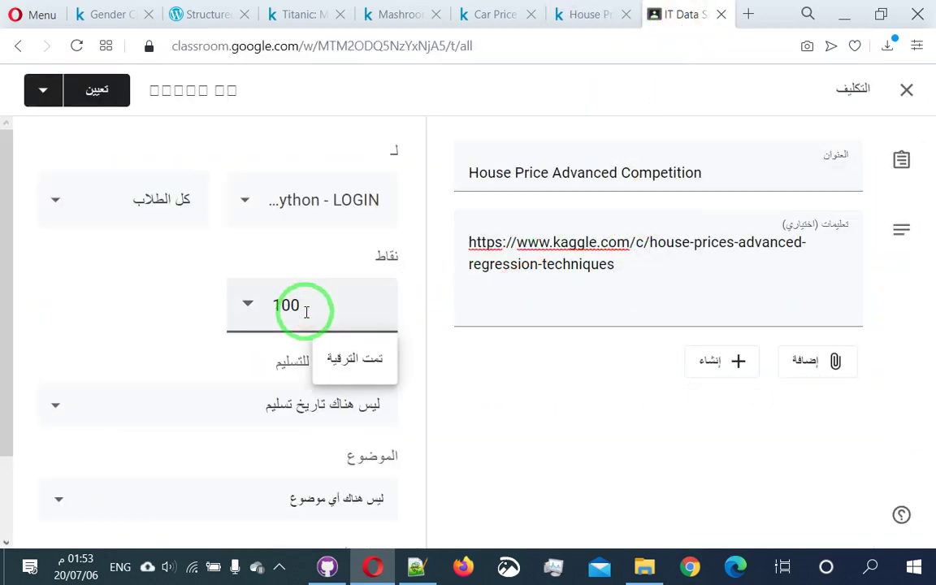
double_click(307, 308)
text(30)
click(146, 309)
drag(317, 419, 271, 315)
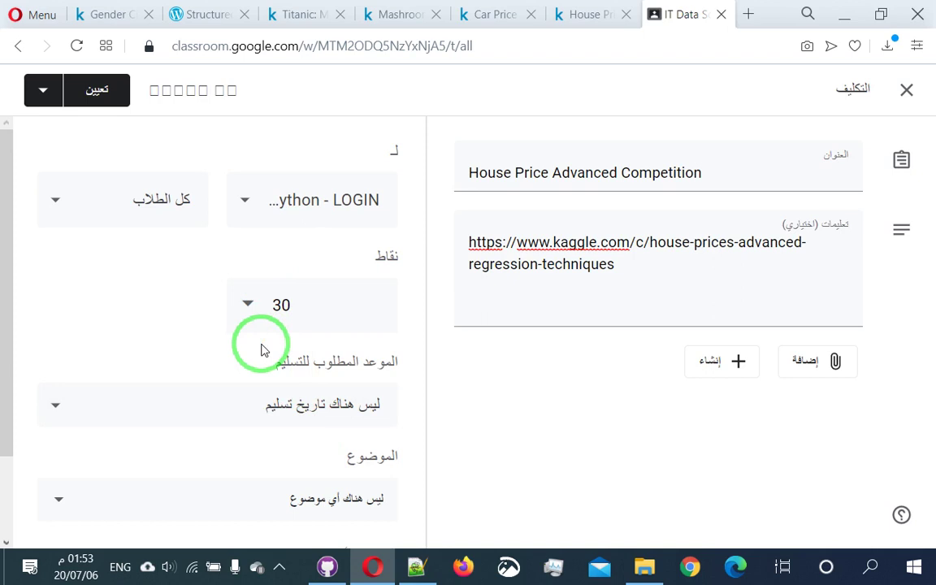
Add the line "- Try RF, XGBoosting" to the instructions, two blank lines below the competition link
drag(260, 349, 702, 264)
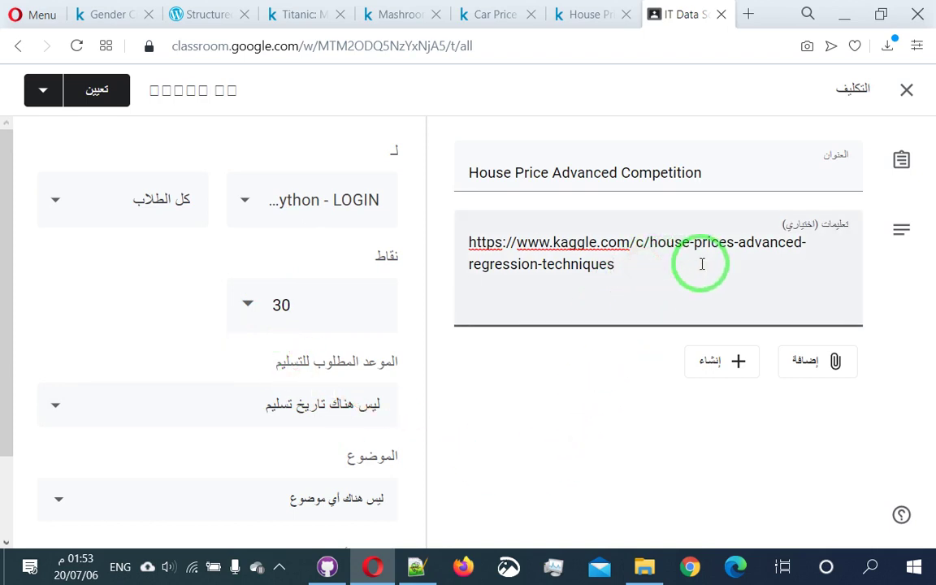
key(Return)
key(Return)
key(Return)
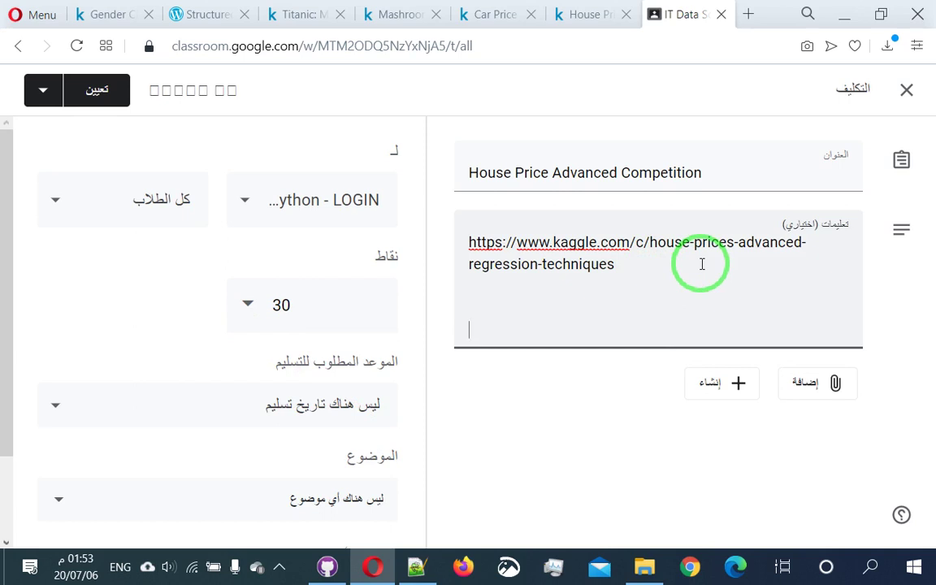
text(Try)
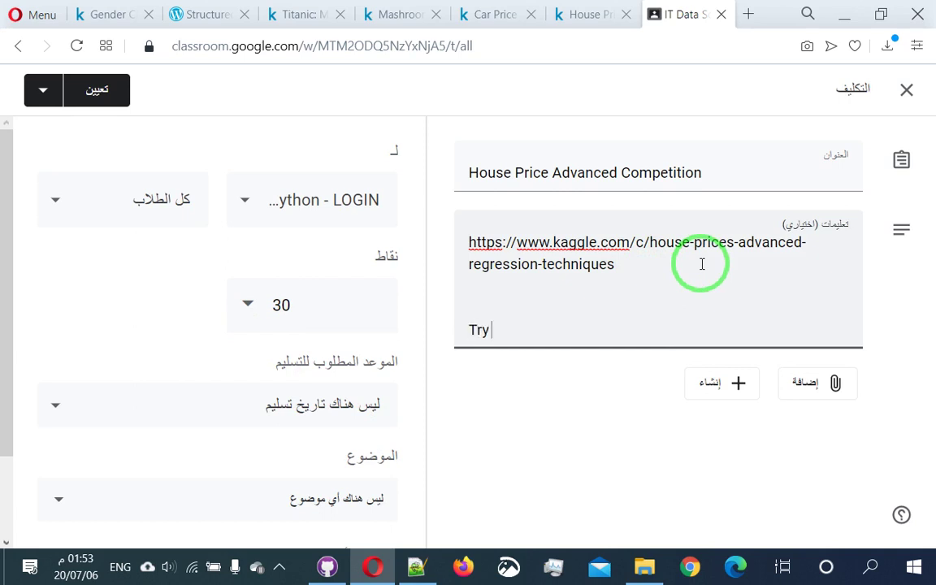
text( RF, )
text(S)
text(GBoostin)
text(g)
key(Return)
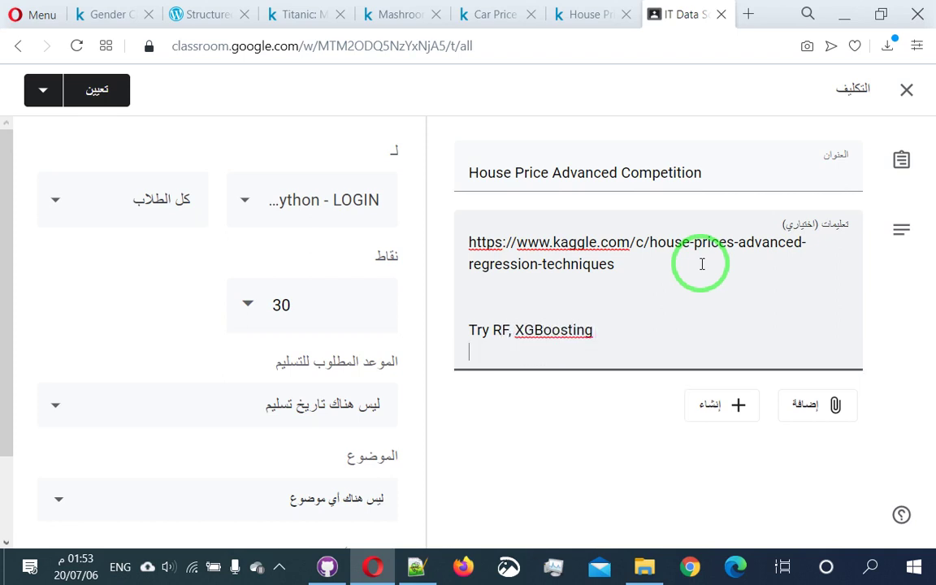
key(Up)
text(-)
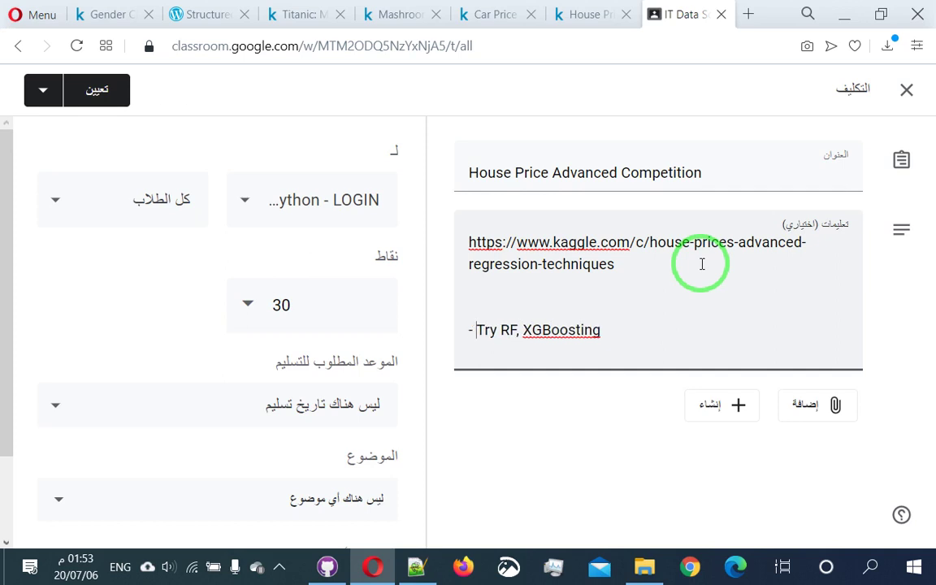
Add the line "- Try hyper-parameters tuning" below the RF and XGBoosting line in the instructions
key(Down)
text(- Trype)
key(BackSpace)
key(BackSpace)
text(par)
key(BackSpace)
key(BackSpace)
key(BackSpace)
text(hyperparameter)
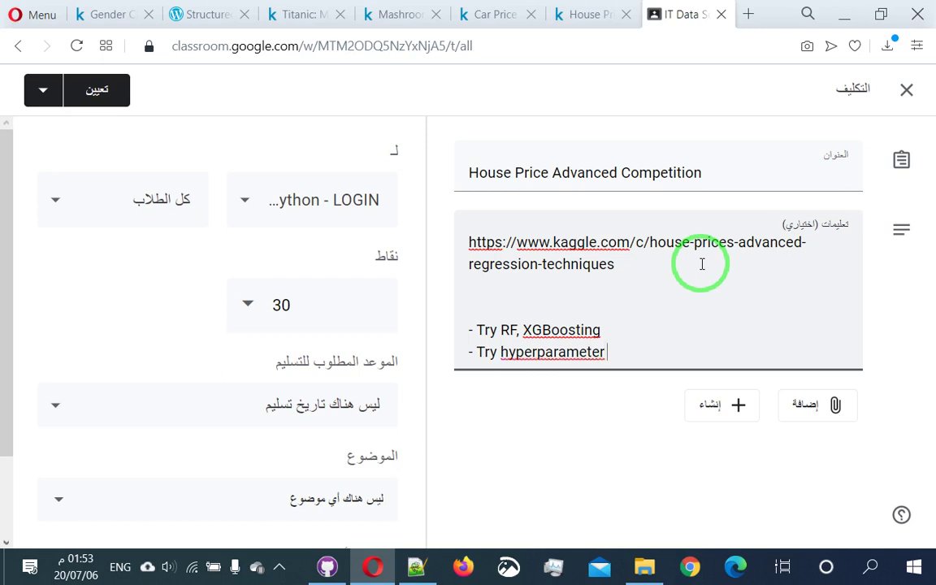
key(BackSpace)
text(s tuning)
key(Left)
key(Left)
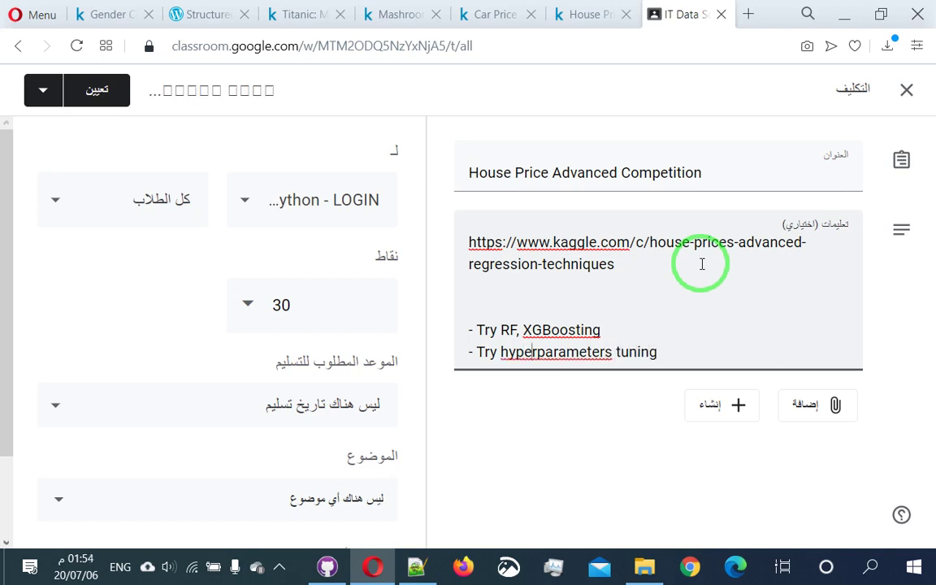
text(-)
key(End)
key(Return)
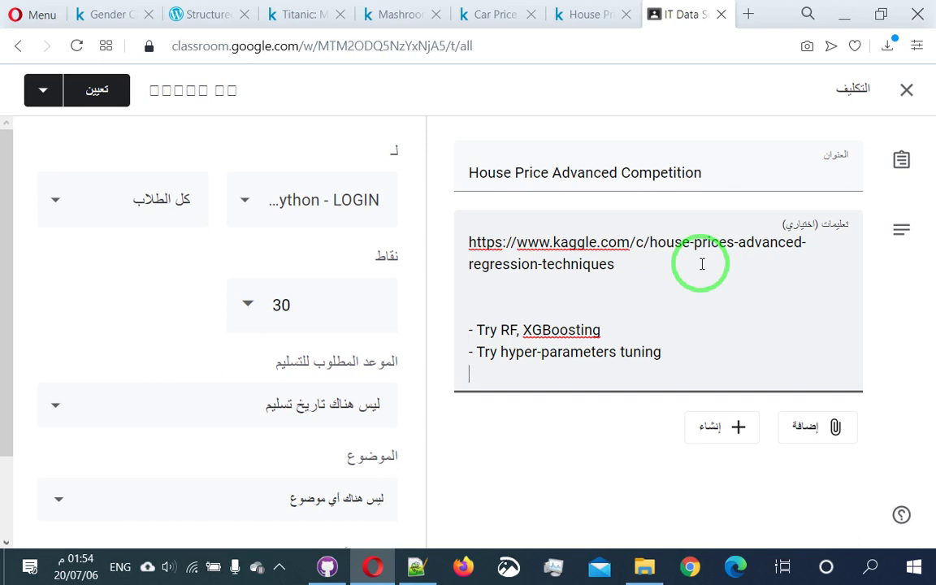
Append "(more than one parameter using nested loop)" to the hyper-parameters tuning line
key(Up)
key(End)
text(()
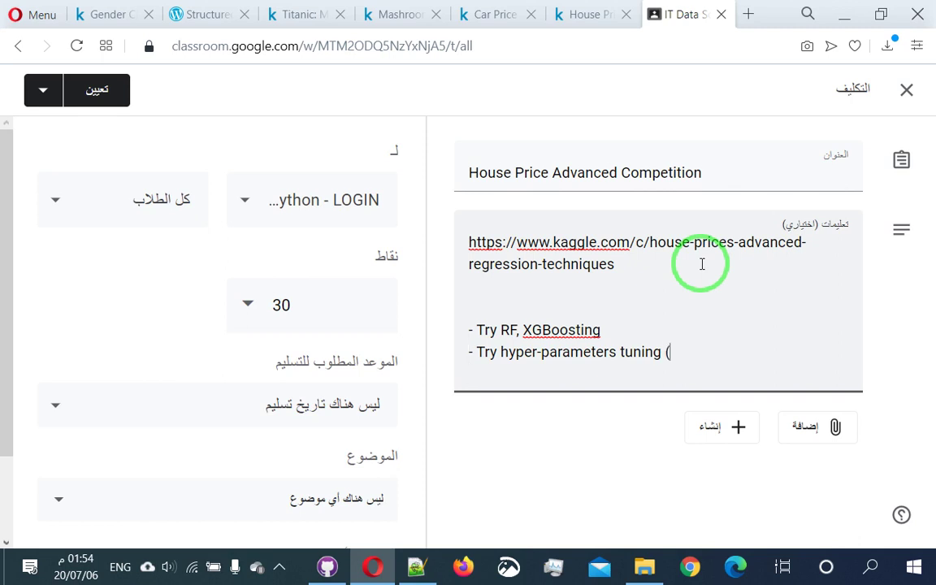
text(more than )
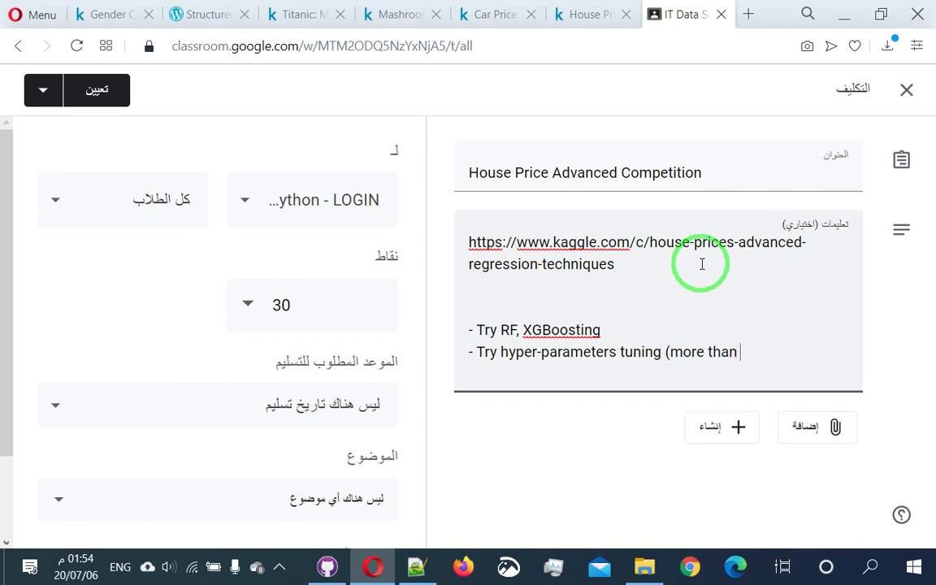
text(one paramet)
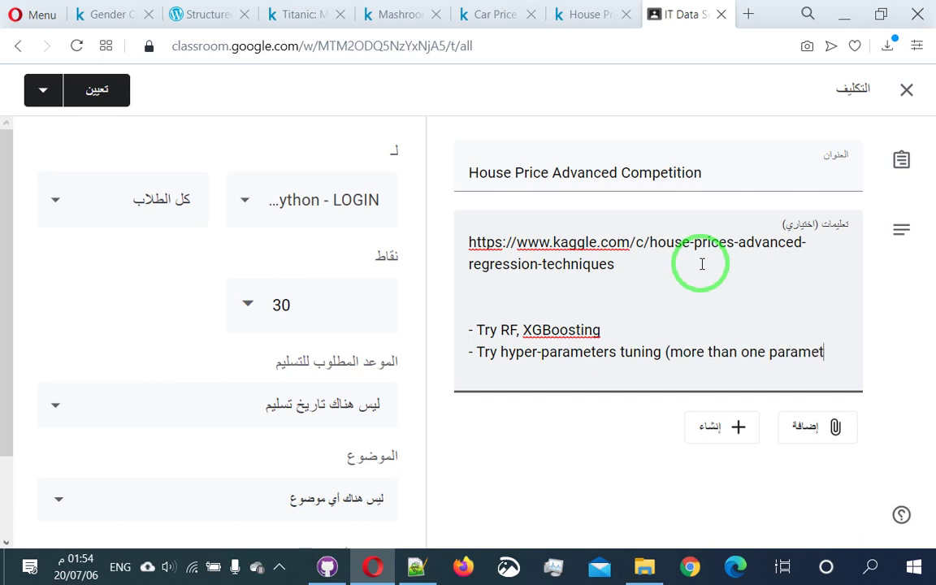
text(er s)
key(BackSpace)
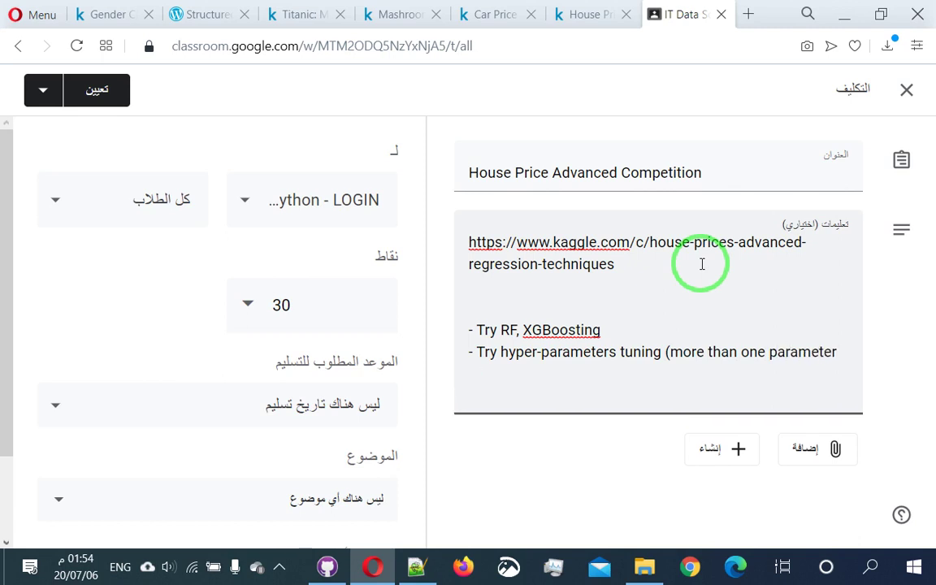
text(using nest)
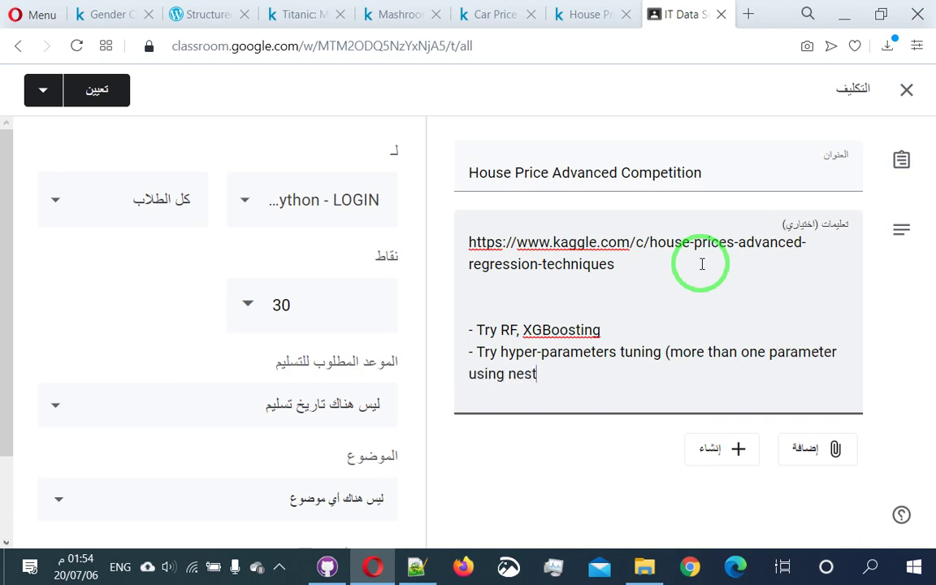
text(ed loop))
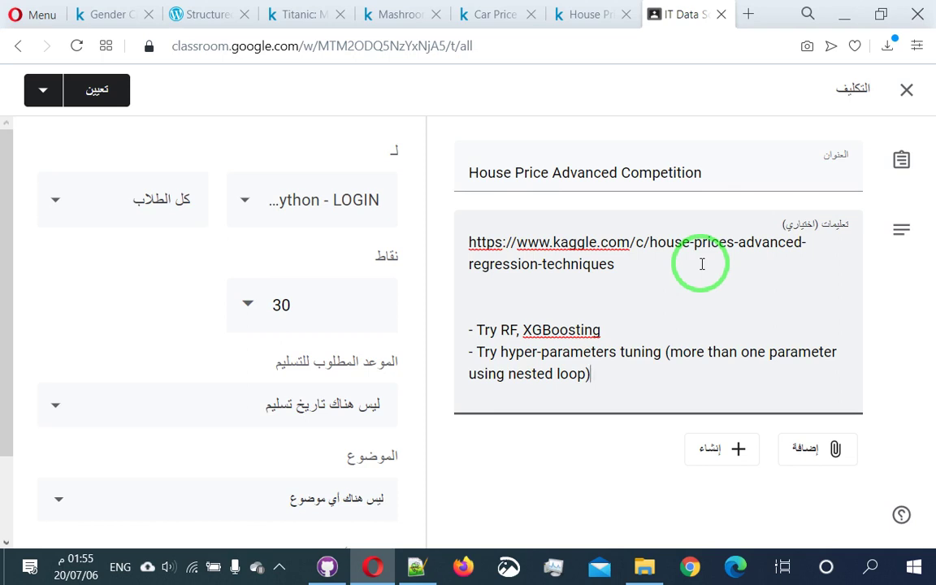
Add the line "- set random state" below the tuning line, followed by two blank lines
key(Return)
text(-)
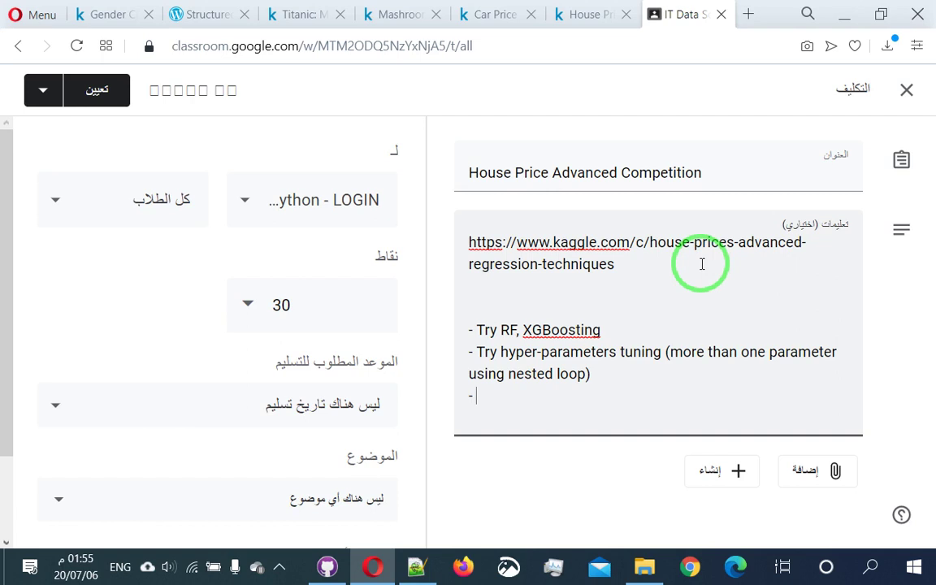
text(set )
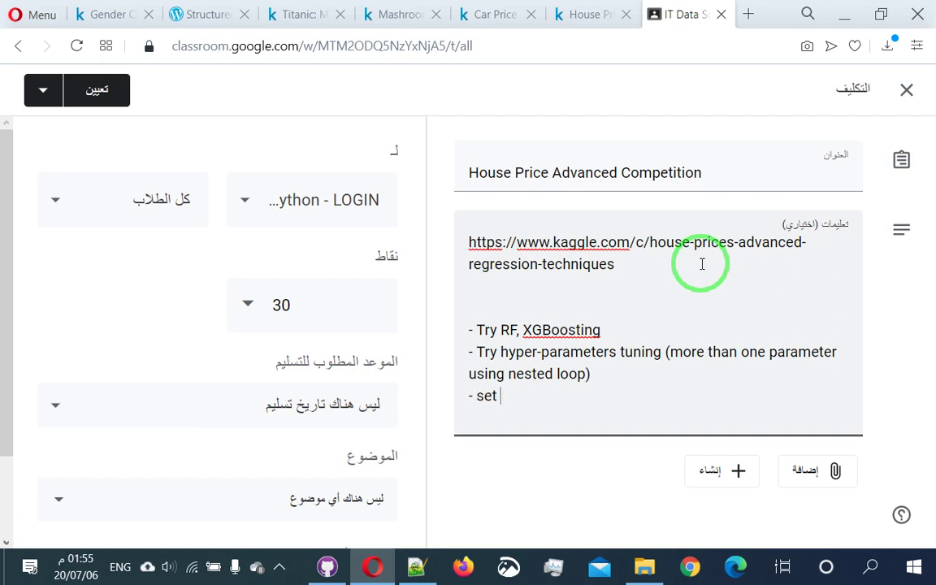
text(random state)
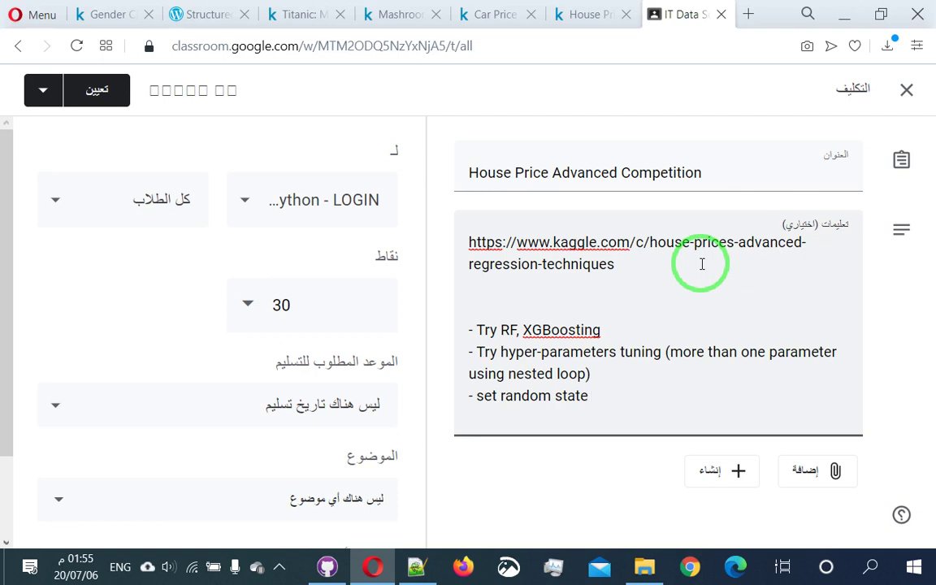
key(Return)
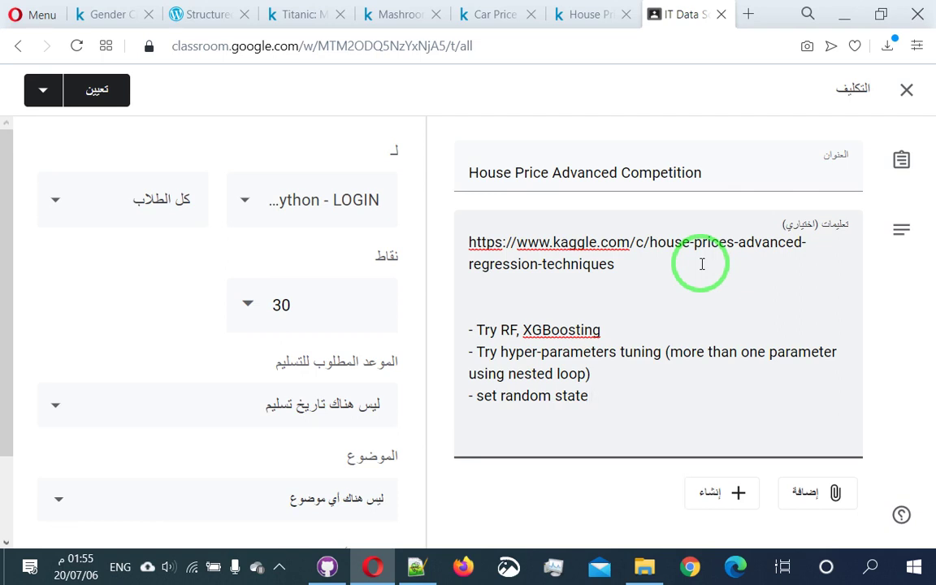
key(Return)
Add the heading "Work on" on the line directly above "- Try RF, XGBoosting" in the instructions
key(Up)
key(Up)
key(Up)
key(Up)
key(Up)
key(Up)
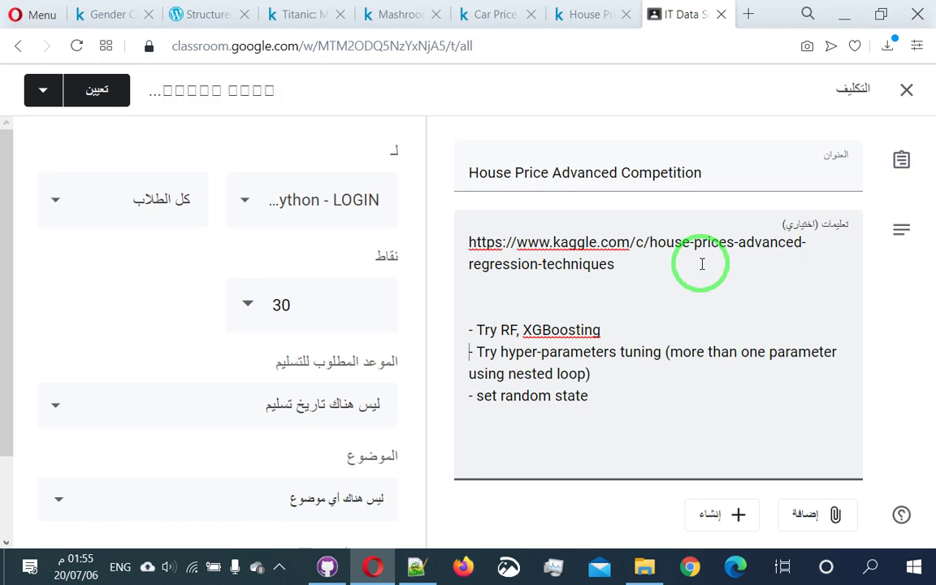
text(Wor)
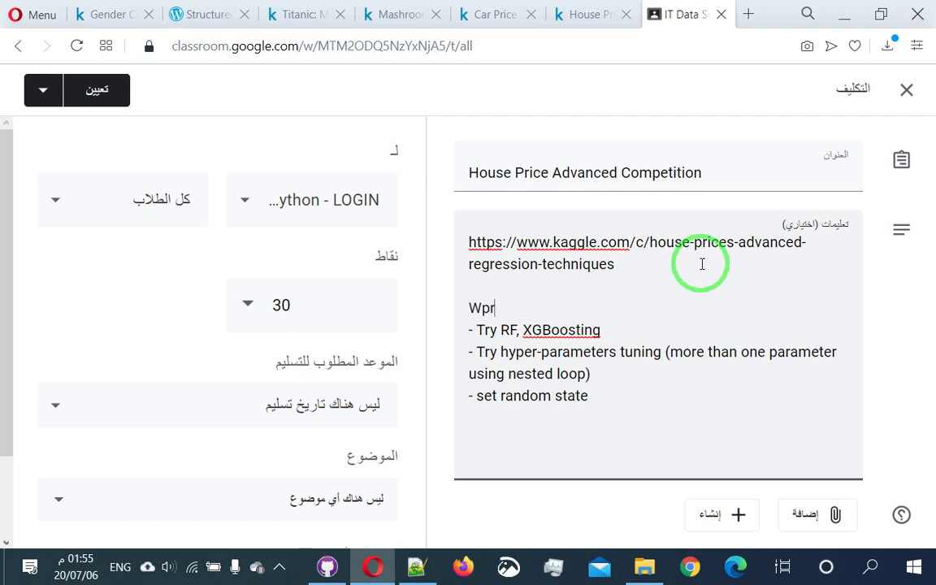
key(BackSpace)
key(BackSpace)
text(ork on)
Insert a new line "1)" between the "Work on" heading and the RF and XGBoosting line
key(Down)
key(Down)
key(Home)
key(Up)
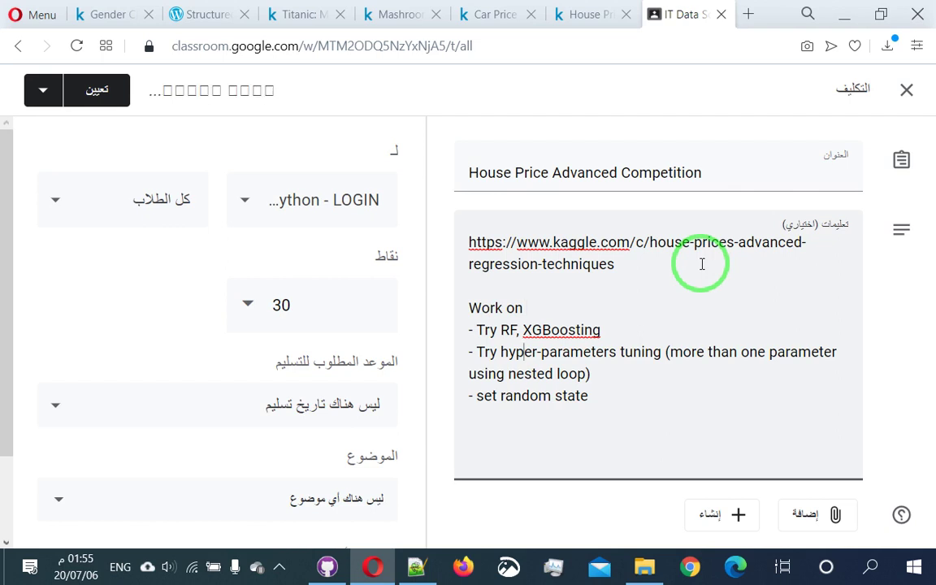
key(Return)
text(1))
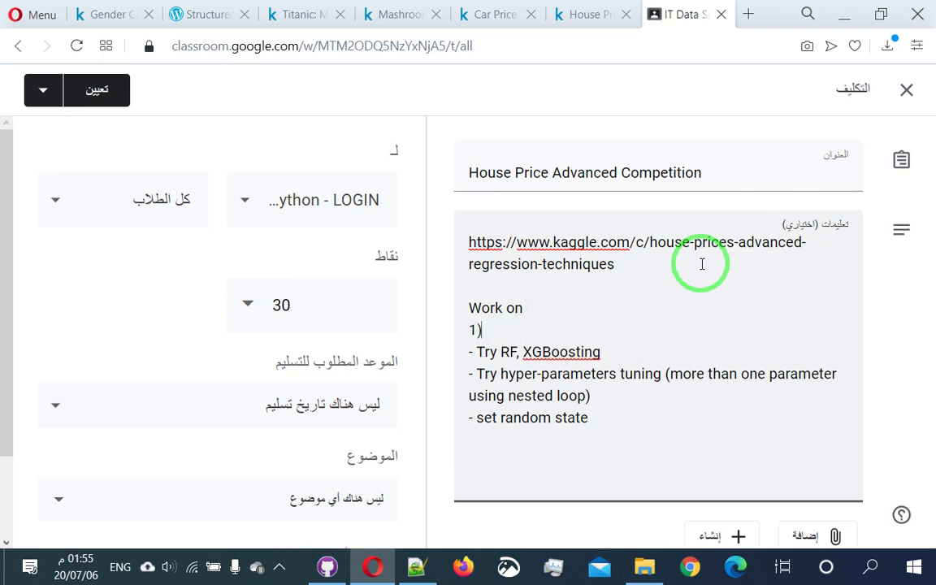
Add the line "2) work on features" below the random state line, leaving one blank line between them
key(Down)
key(Down)
key(Down)
key(Down)
key(Down)
key(Return)
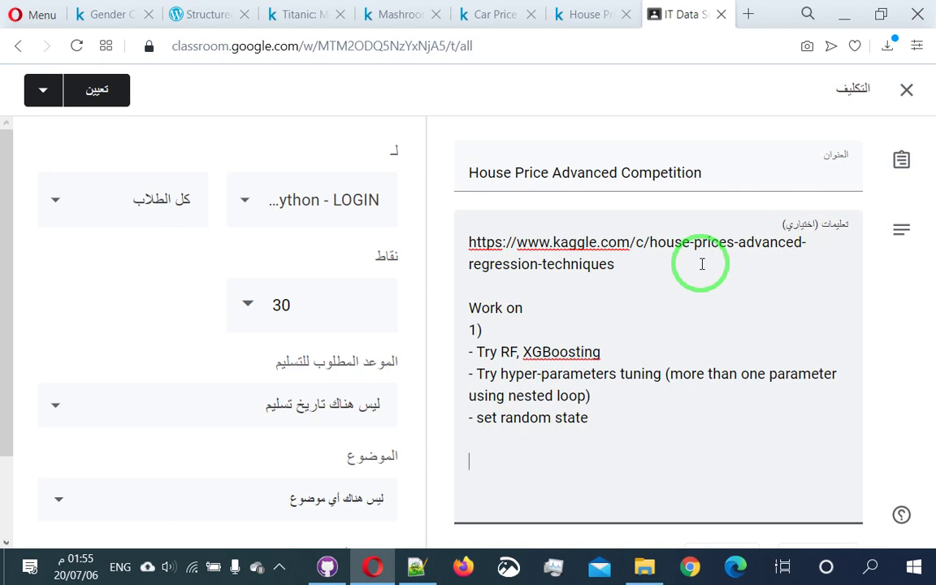
text())
key(BackSpace)
text(2) work on fra)
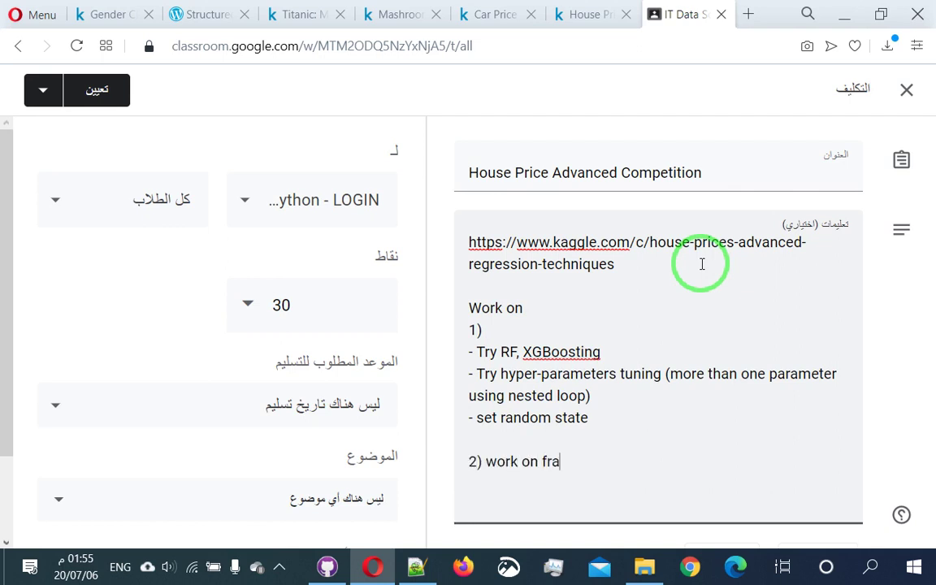
key(BackSpace)
key(BackSpace)
text(eature s)
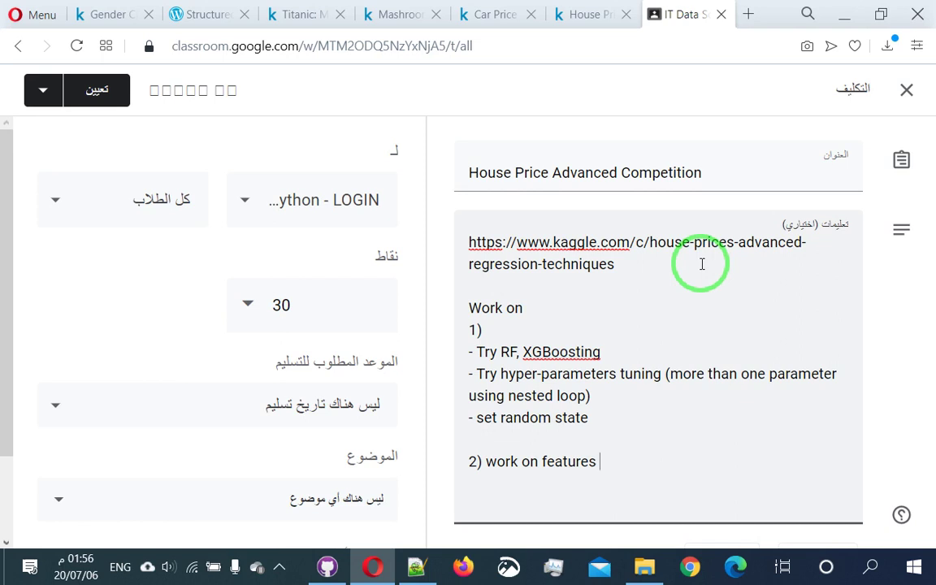
Assign the House Price Advanced Competition to all students of the class
scroll(747, 317, down, 3)
scroll(699, 333, up, 3)
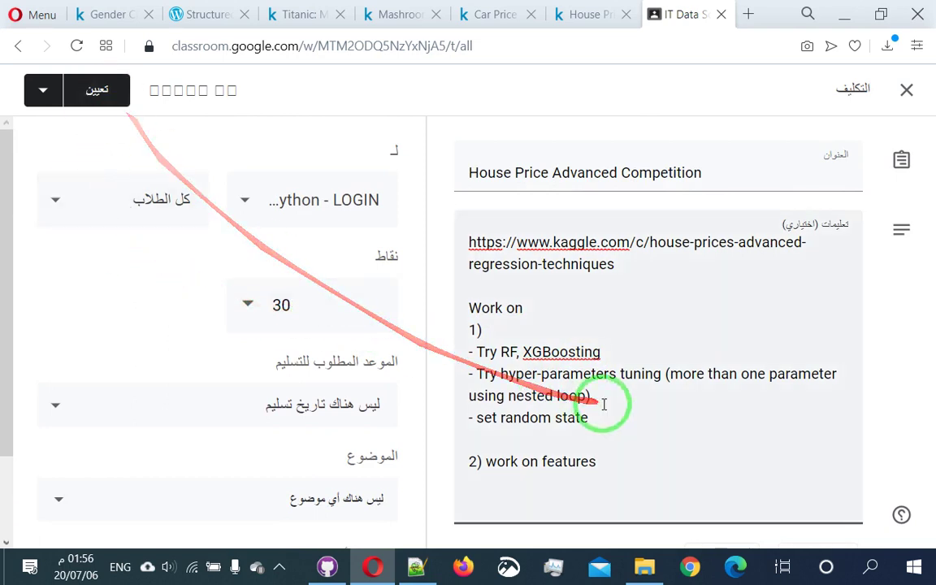
click(98, 92)
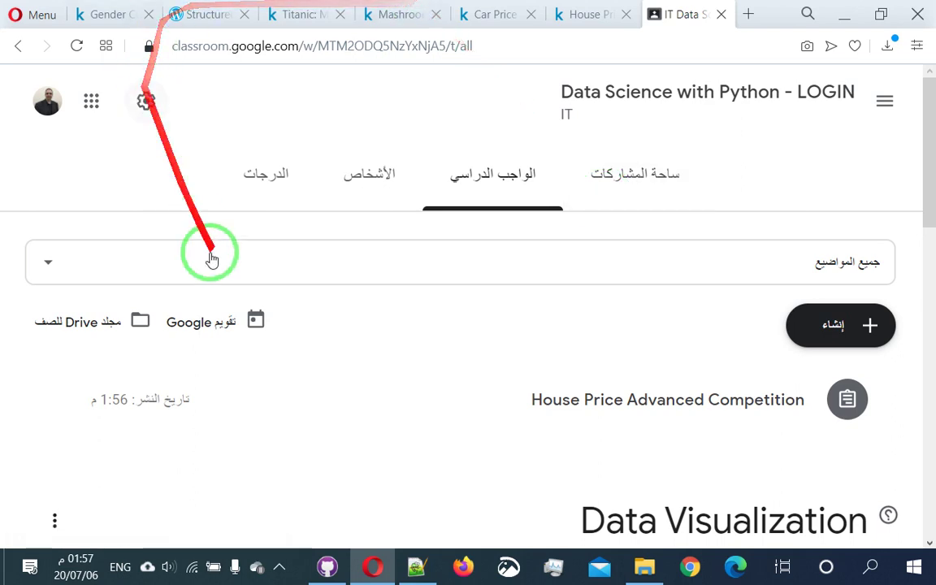
Edit the posted House Price Advanced Competition assignment to set its topic to Machine Learning, and save it
scroll(349, 324, down, 3)
scroll(433, 335, up, 3)
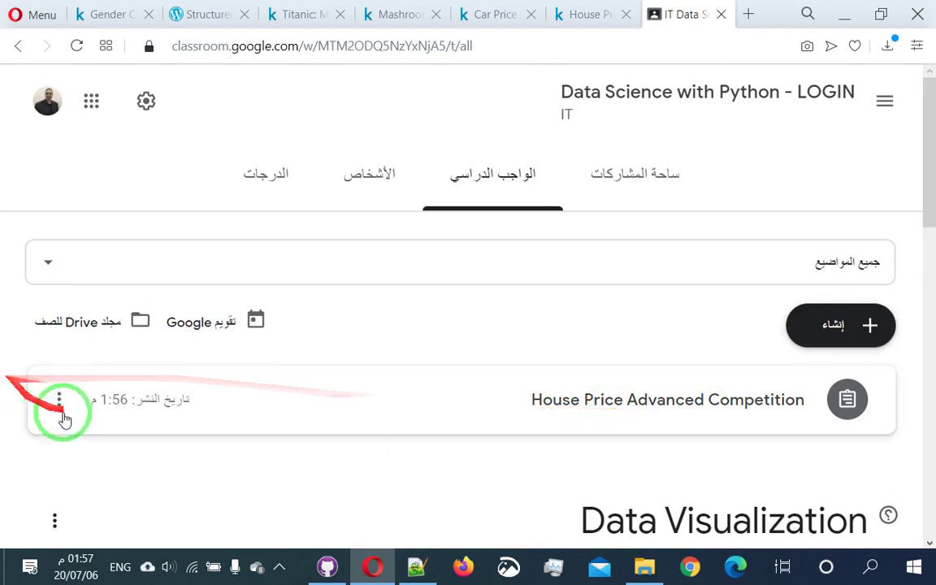
click(60, 401)
click(149, 441)
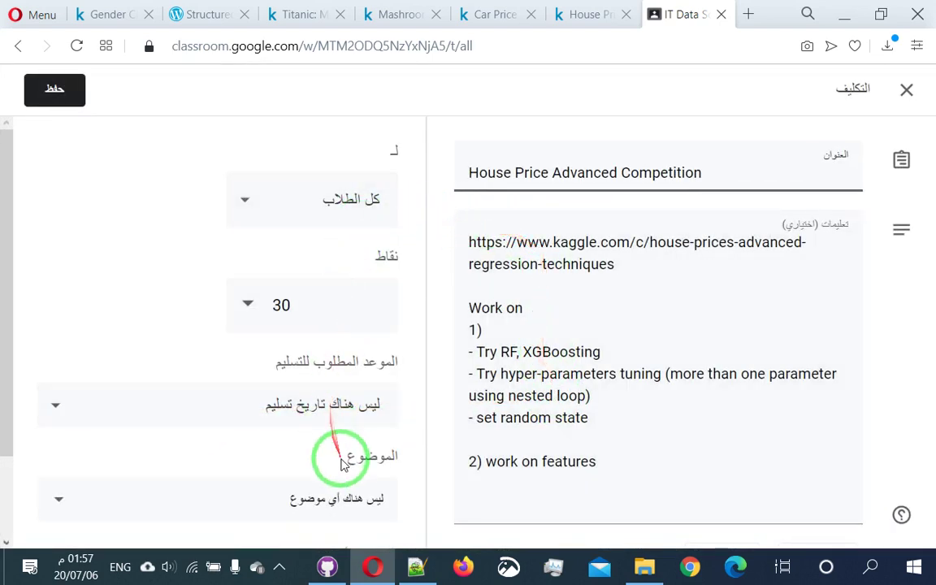
scroll(341, 463, down, 3)
click(371, 393)
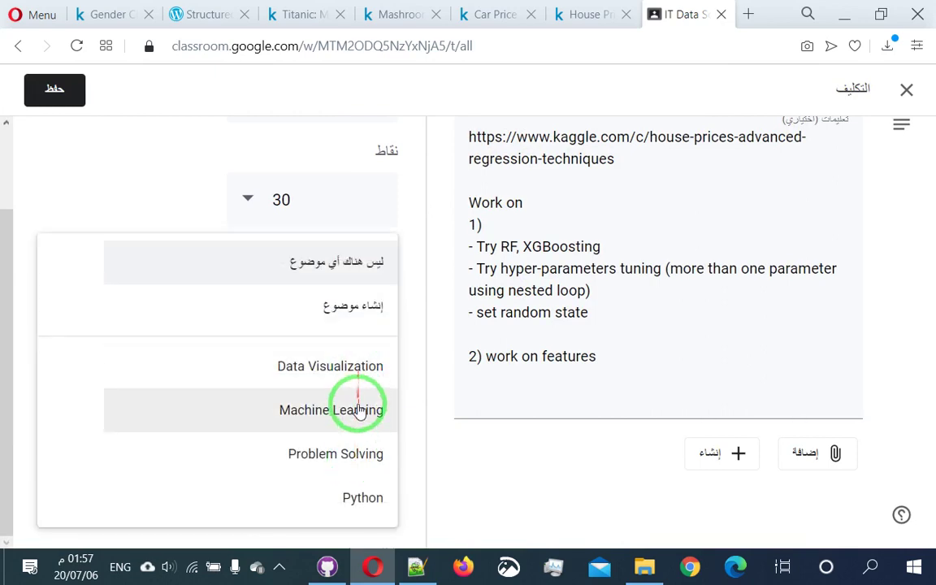
click(360, 410)
click(66, 101)
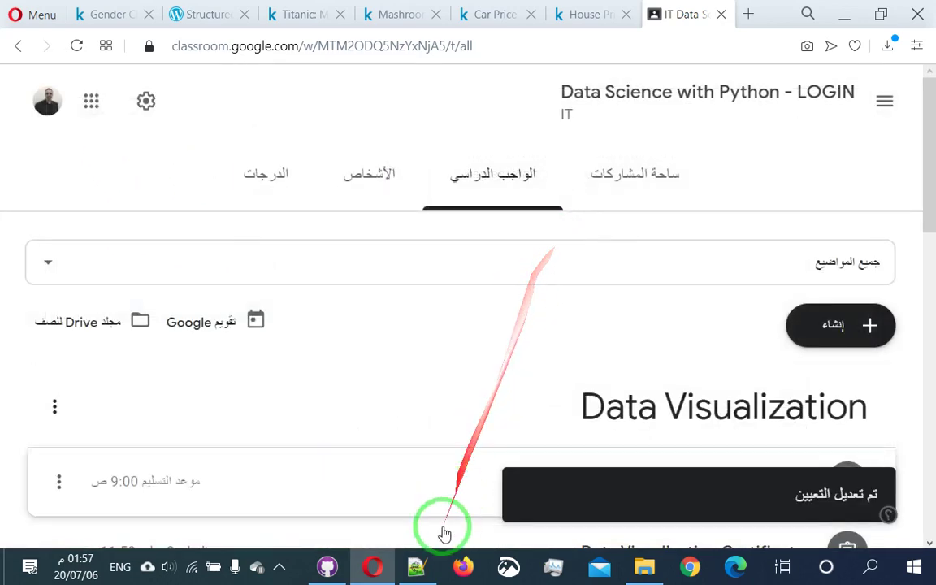
click(278, 567)
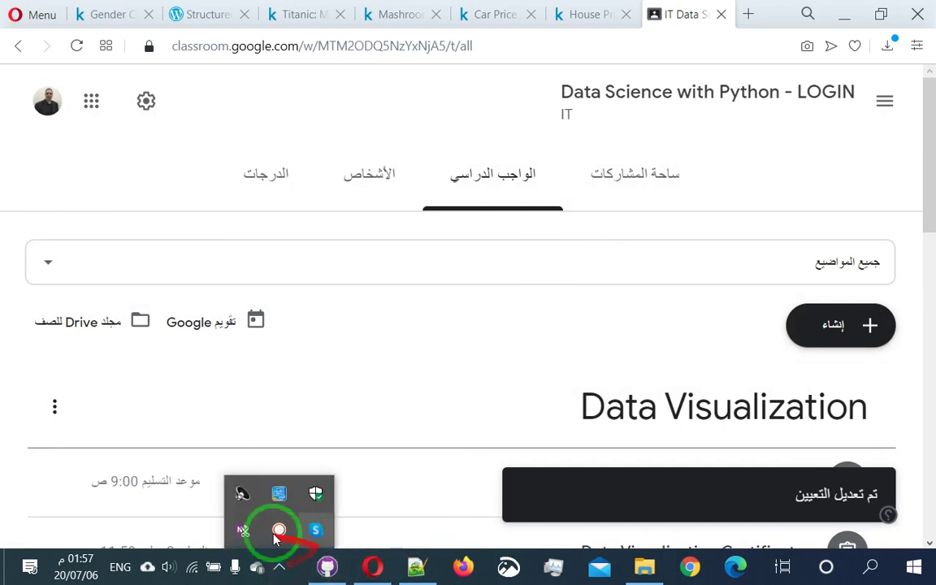